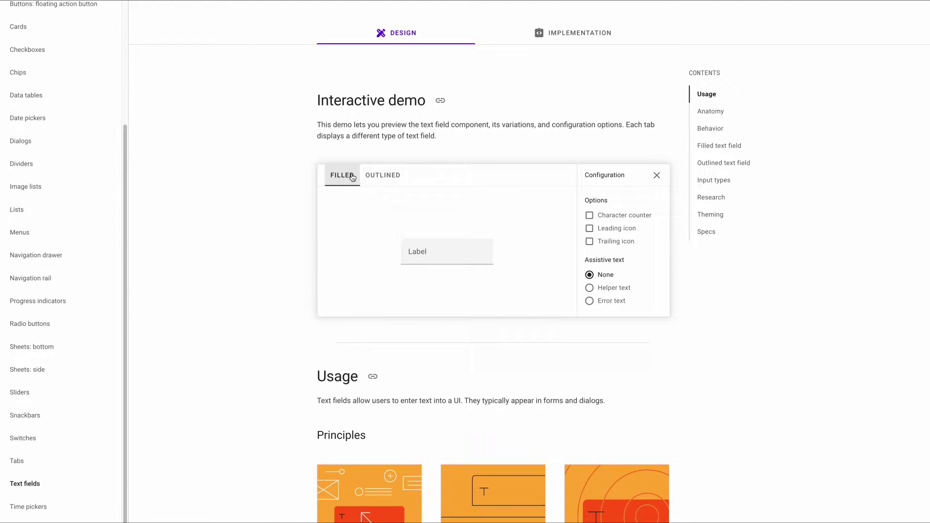
- Switch the Material demo from Filled to Outlined and focus its field so the label floats
{"action": "left_click", "coordinate": [367, 182]}
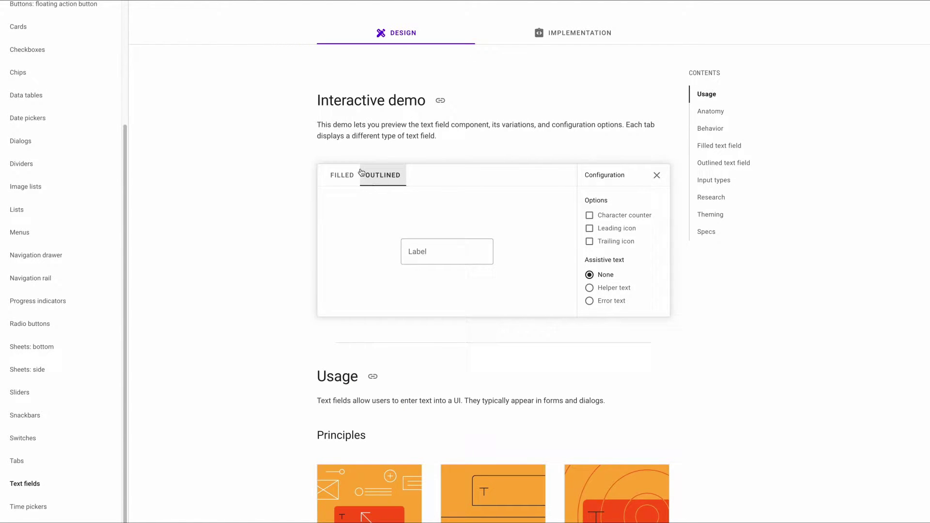
{"action": "left_click", "coordinate": [432, 252]}
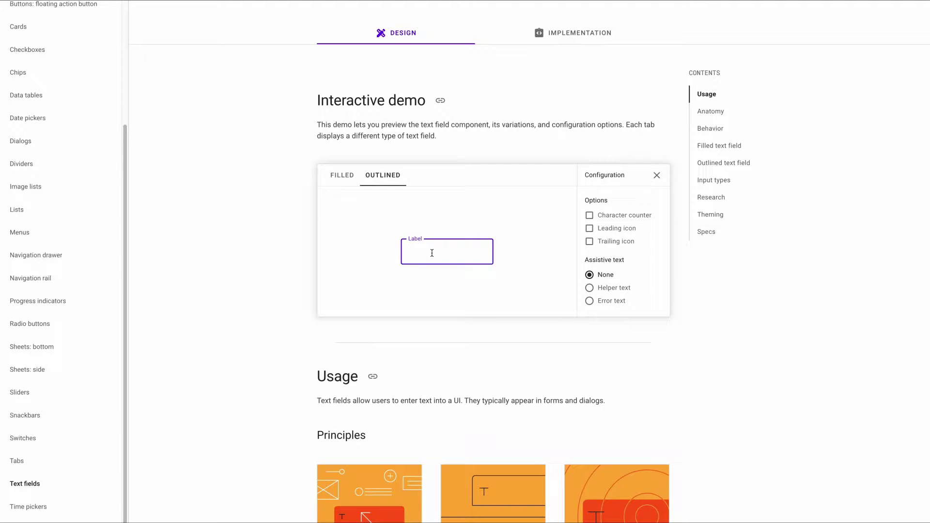
{"action": "left_click", "coordinate": [428, 222]}
{"action": "left_click", "coordinate": [427, 249]}
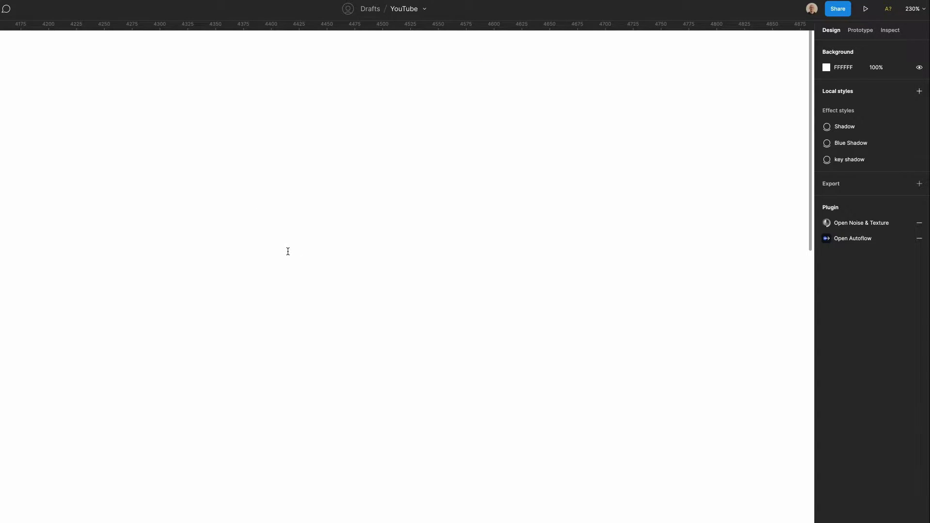
- Create an 'Email' text layer and wrap it in an auto-layout frame
{"action": "left_click", "coordinate": [287, 251]}
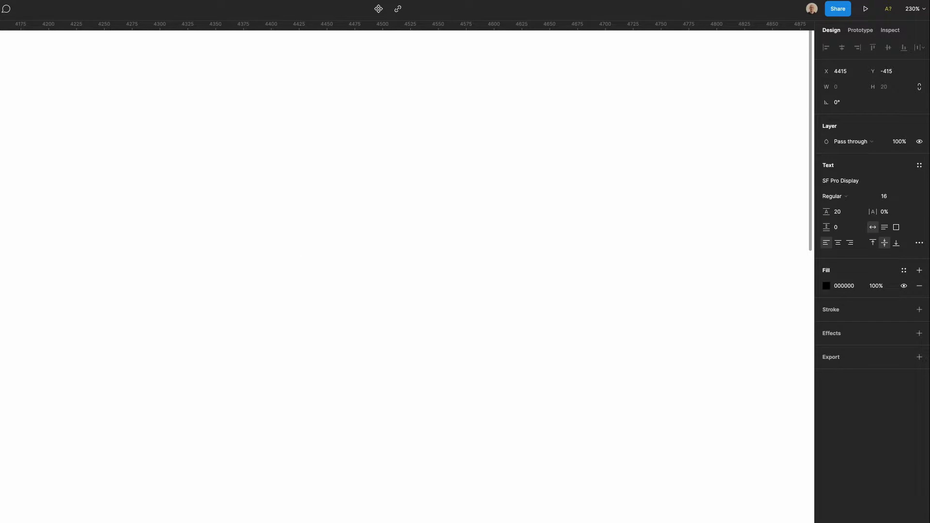
{"action": "type", "text": "Email"}
{"action": "key", "text": "Escape"}
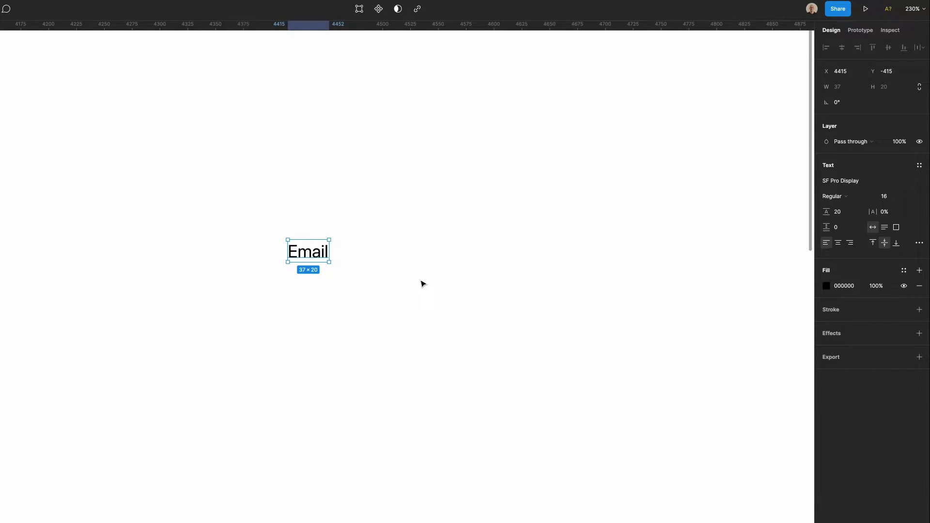
{"action": "key", "text": "shift+a"}
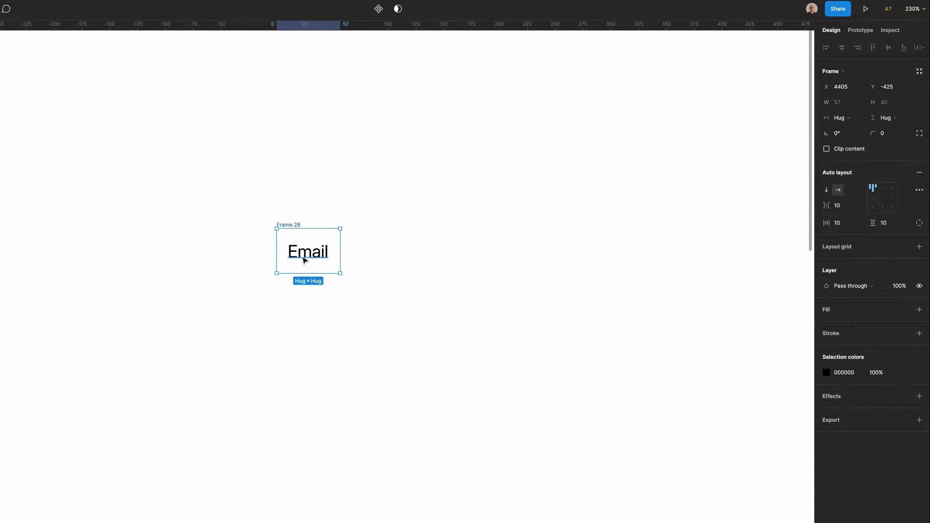
- Give the frame a B9B9B9 outline, 8 px corner radius and 8 item spacing
{"action": "left_click", "coordinate": [918, 334]}
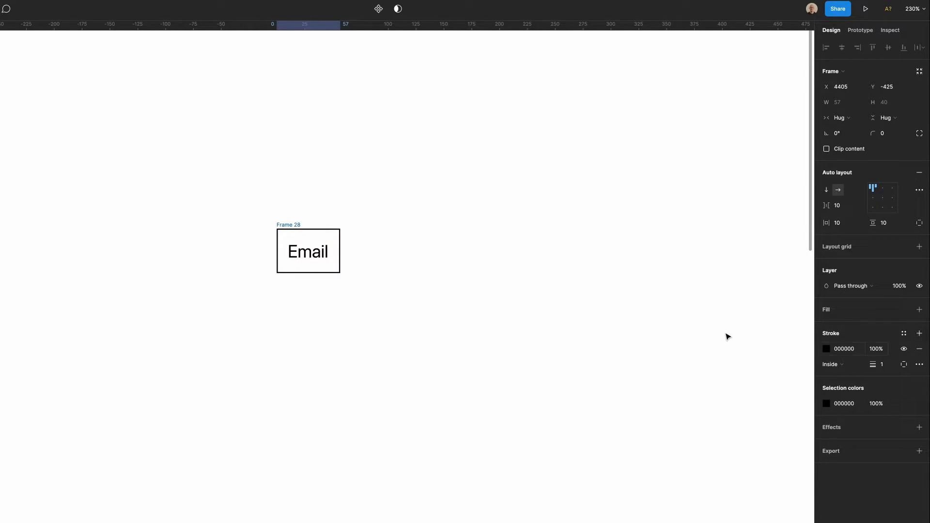
{"action": "left_click", "coordinate": [826, 351]}
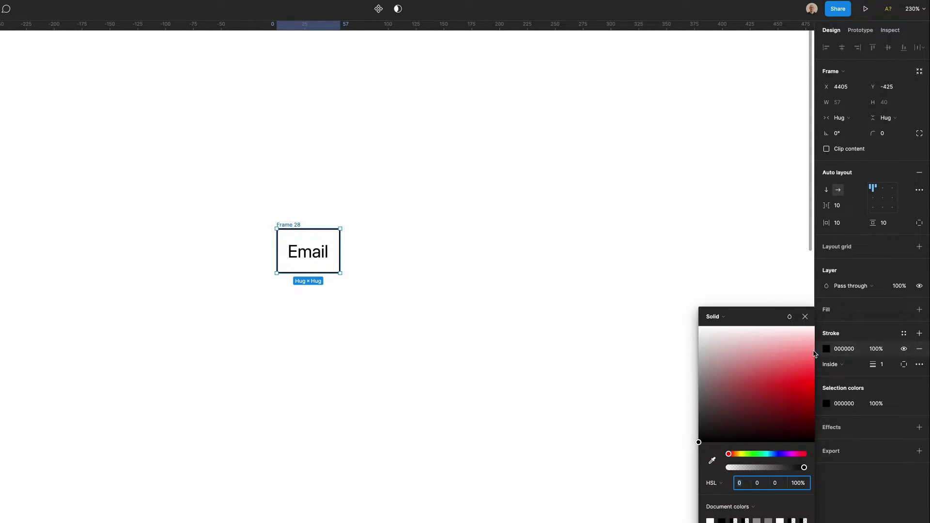
{"action": "left_click_drag", "start_coordinate": [739, 372], "coordinate": [681, 365]}
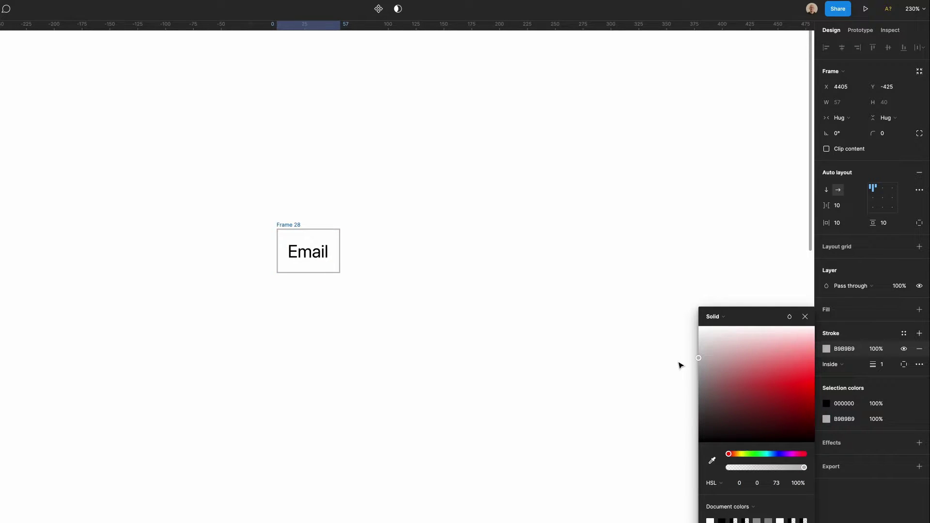
{"action": "left_click", "coordinate": [891, 136]}
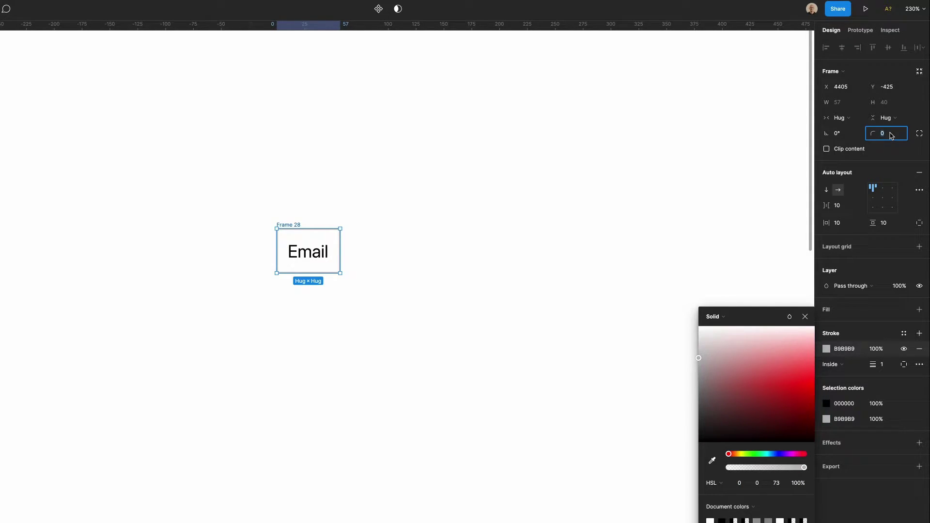
{"action": "key", "text": "Return"}
{"action": "left_click", "coordinate": [839, 207]}
{"action": "type", "text": "8"}
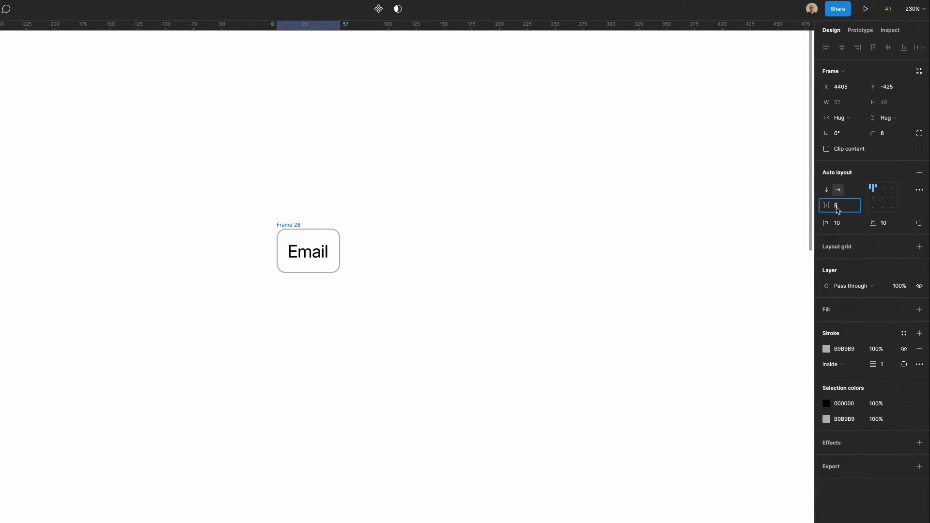
{"action": "key", "text": "Return"}
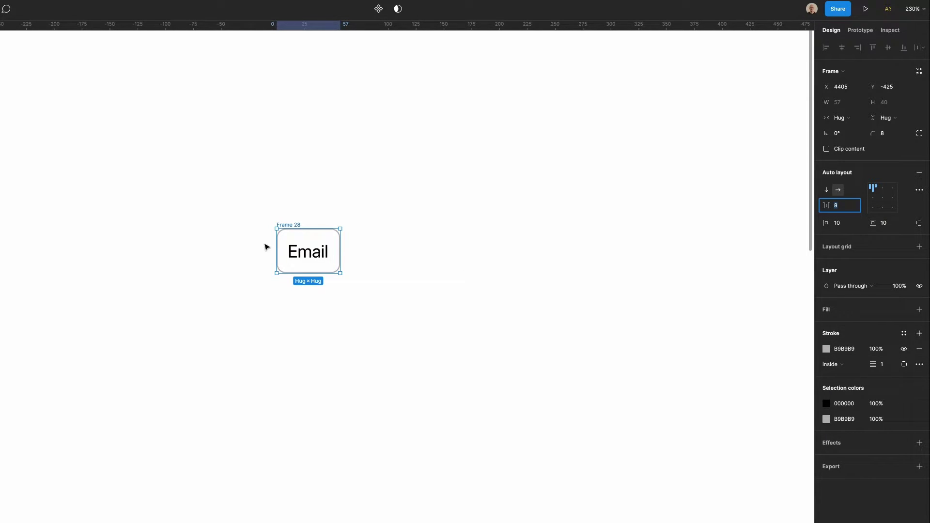
- Duplicate the Email text to check the spacing, then undo and reselect the frame
{"action": "double_click", "coordinate": [311, 251]}
{"action": "key", "text": "ctrl+d"}
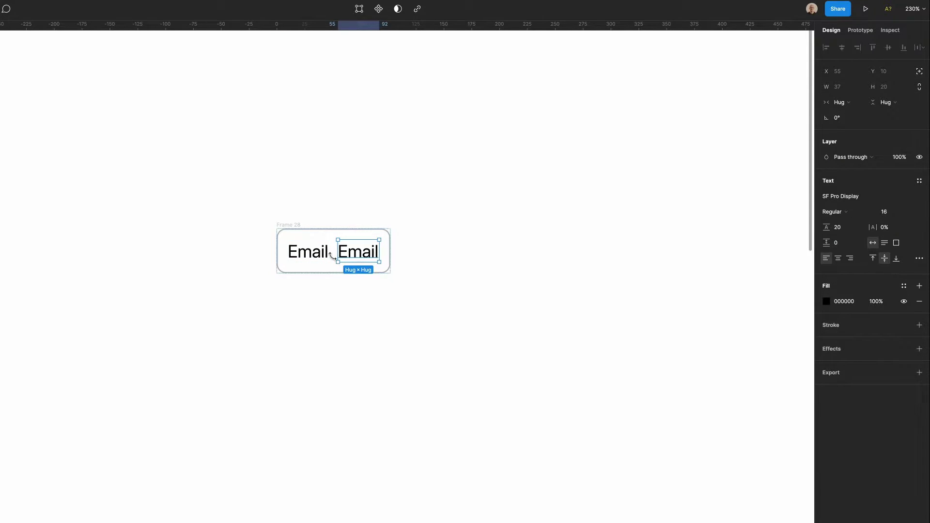
{"action": "key", "text": "alt"}
{"action": "key", "text": "ctrl+z"}
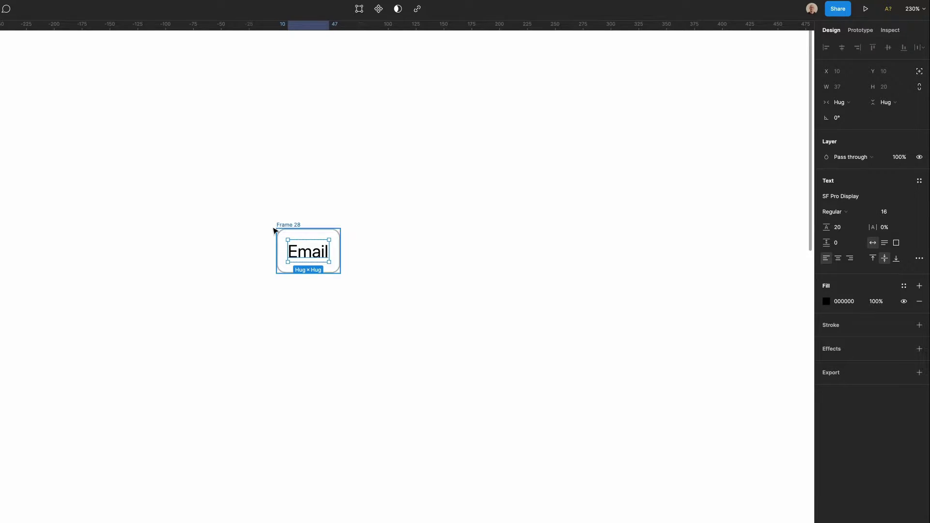
{"action": "left_click", "coordinate": [277, 230]}
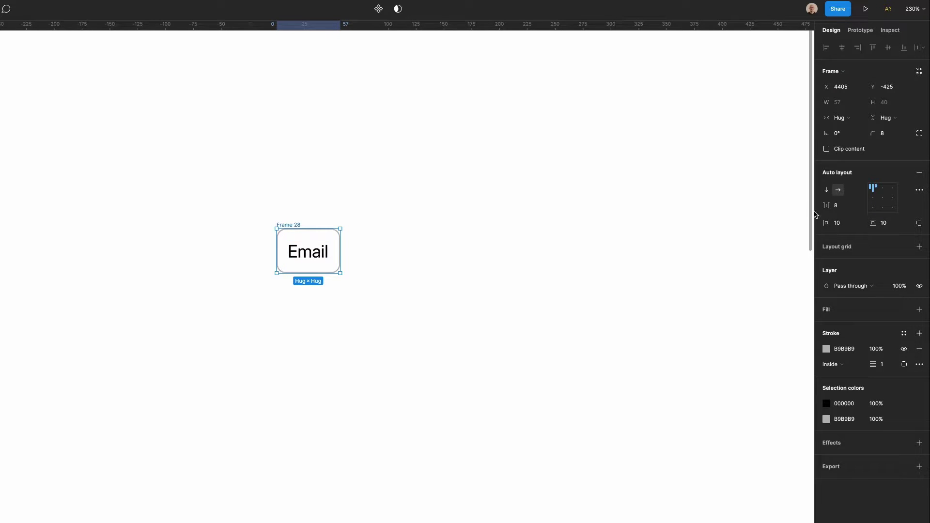
- Set the Email frame's padding to 16 horizontal and 12 vertical
{"action": "left_click", "coordinate": [841, 225]}
{"action": "type", "text": "16"}
{"action": "key", "text": "Return"}
{"action": "key", "text": "Escape"}
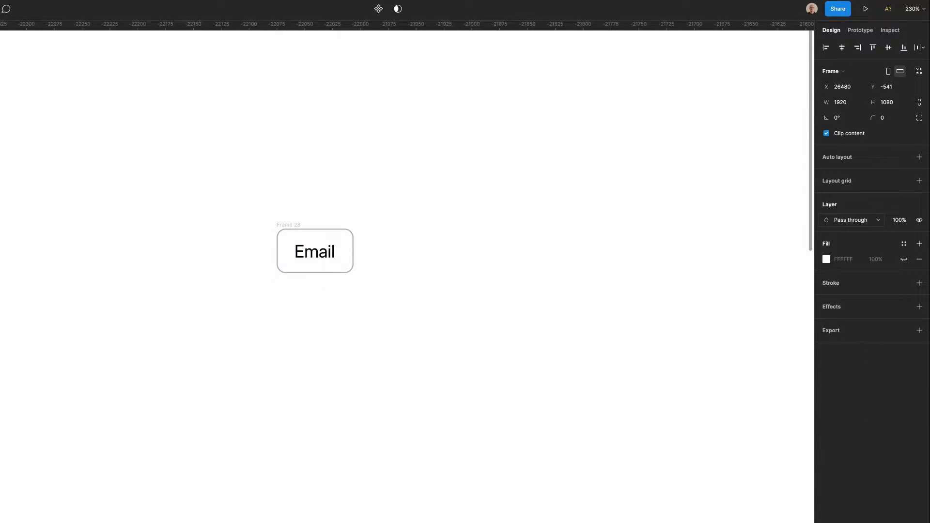
{"action": "left_click", "coordinate": [294, 225]}
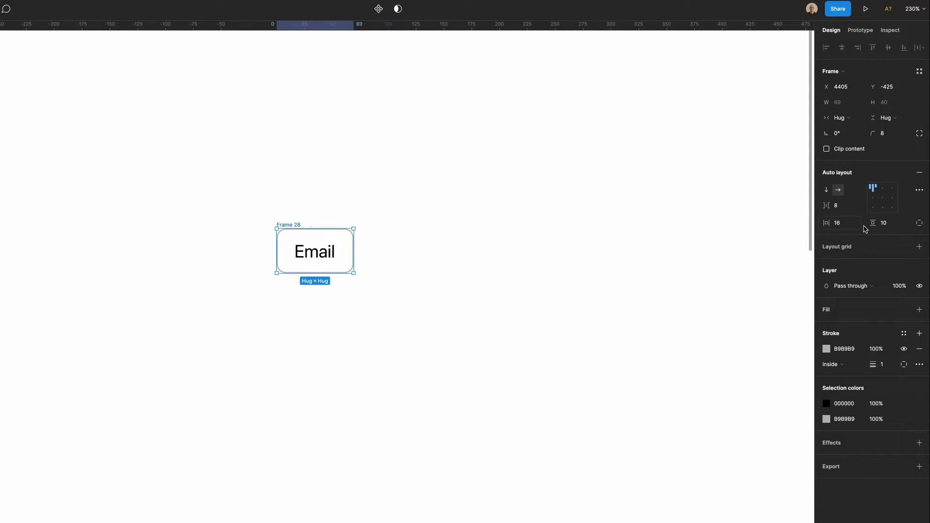
{"action": "left_click", "coordinate": [893, 228]}
{"action": "type", "text": "12"}
{"action": "key", "text": "Return"}
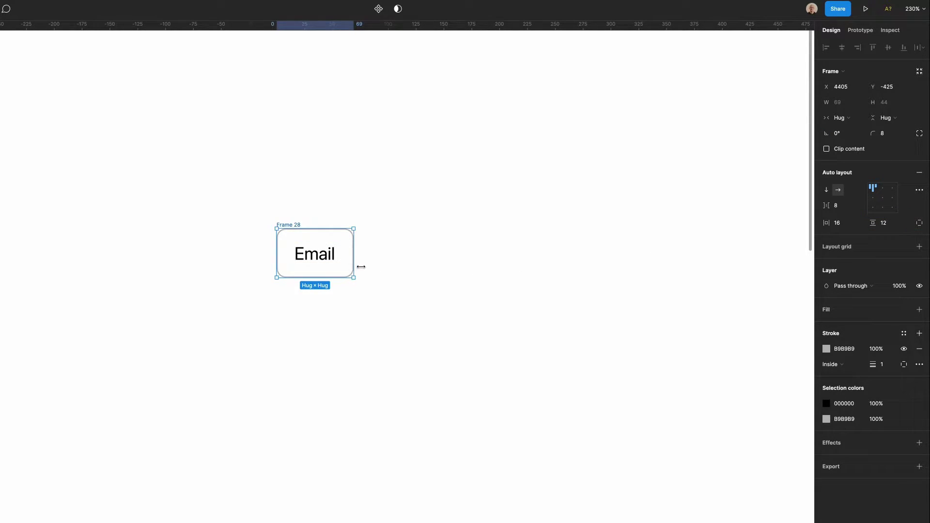
- Fix the frame width at 320 and make the Email text fill the container
{"action": "left_click_drag", "start_coordinate": [361, 266], "coordinate": [437, 266]}
{"action": "left_click", "coordinate": [842, 102]}
{"action": "type", "text": "32"}
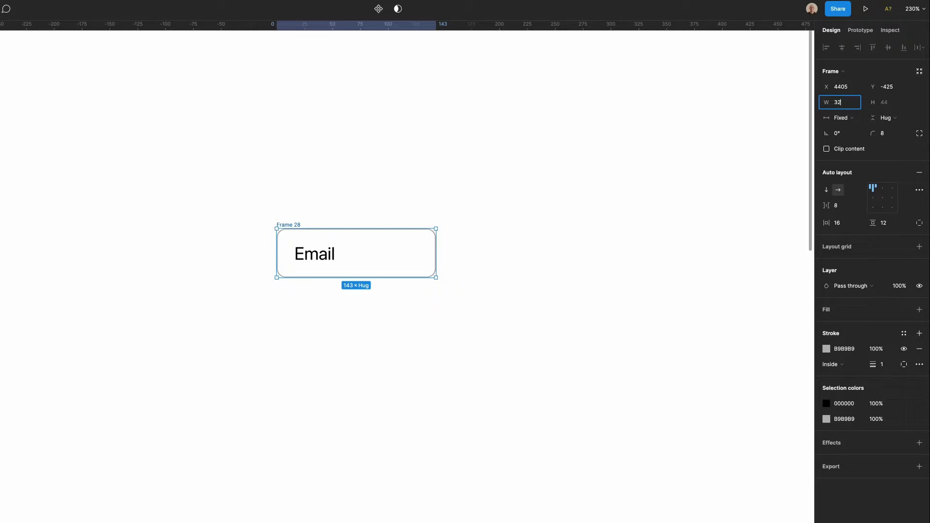
{"action": "type", "text": "0"}
{"action": "left_click", "coordinate": [464, 365]}
{"action": "double_click", "coordinate": [324, 256]}
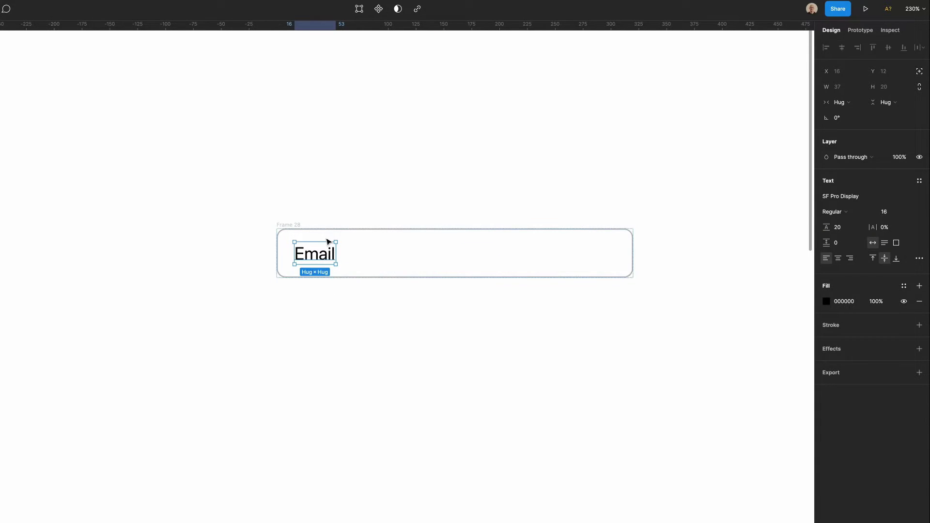
{"action": "left_click", "coordinate": [846, 101]}
{"action": "left_click", "coordinate": [850, 112]}
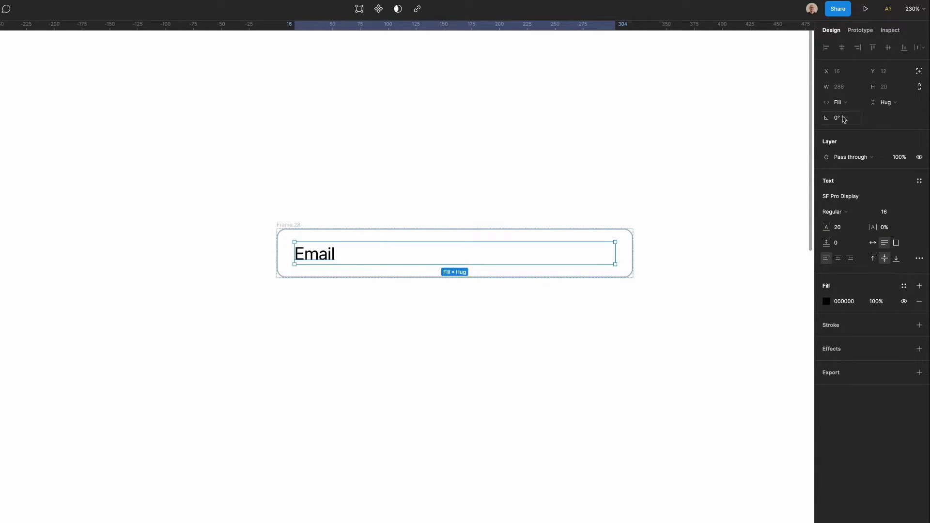
{"action": "left_click", "coordinate": [294, 241]}
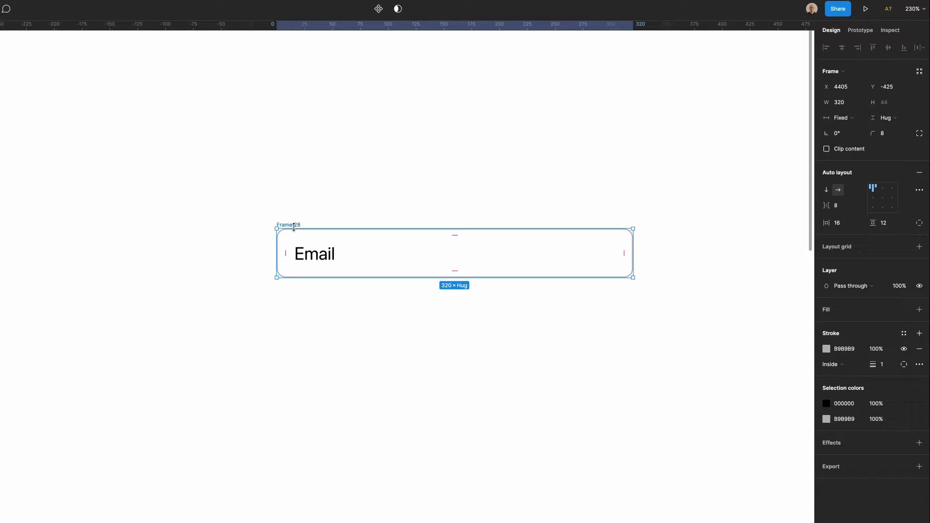
- Set the Email label to size 12 with 14 line height, keeping its Top constraint
{"action": "left_click", "coordinate": [296, 252]}
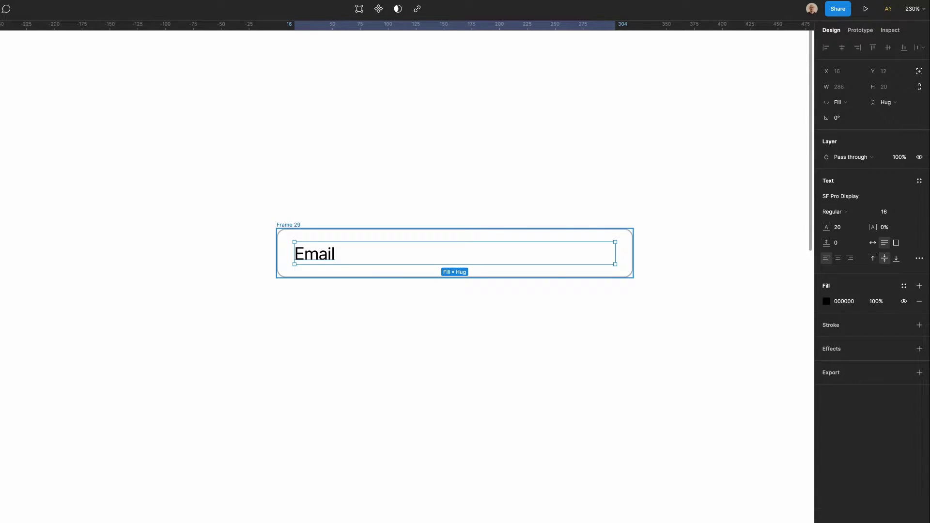
{"action": "key", "text": "Escape"}
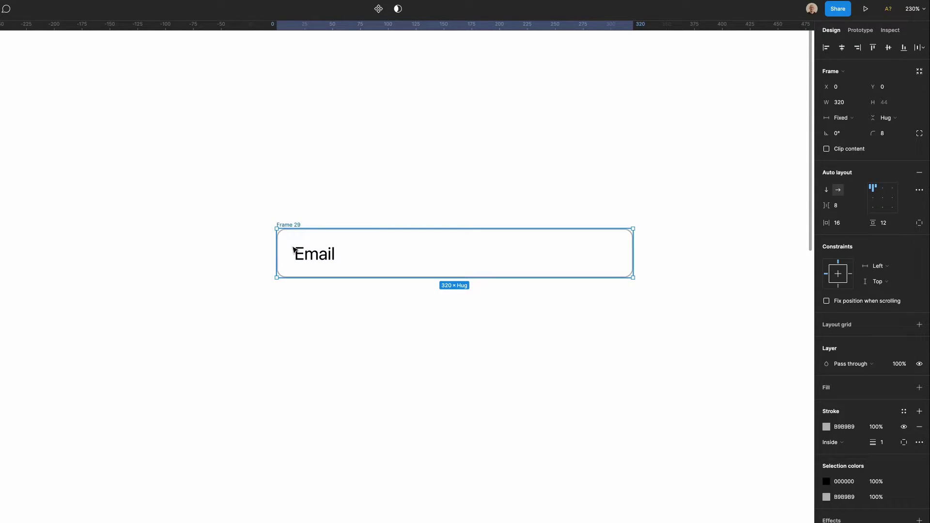
{"action": "left_click", "coordinate": [886, 281]}
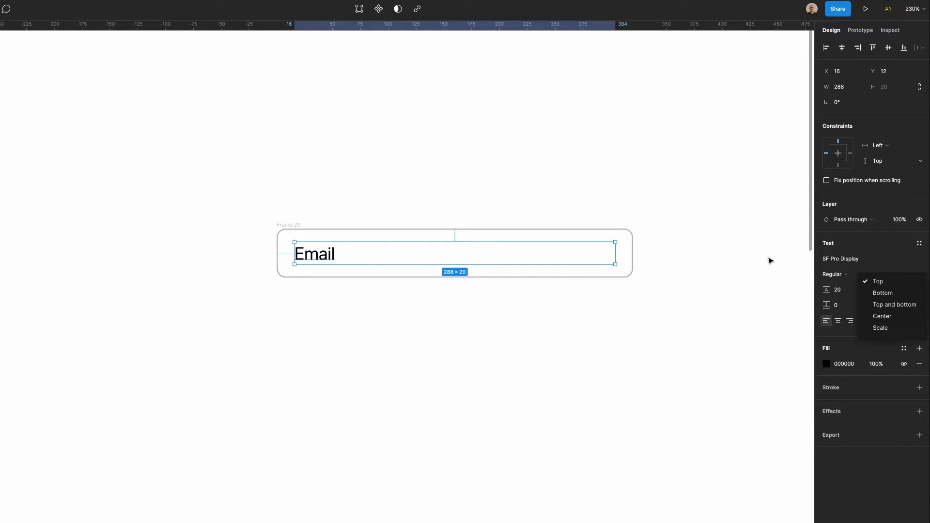
{"action": "key", "text": "Escape"}
{"action": "left_click", "coordinate": [894, 272]}
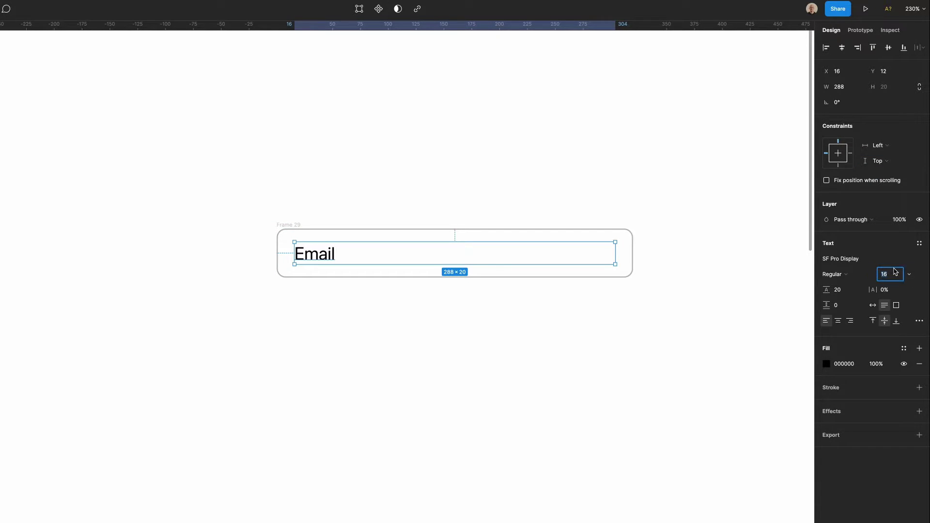
{"action": "key", "text": "Tab"}
{"action": "type", "text": "1"}
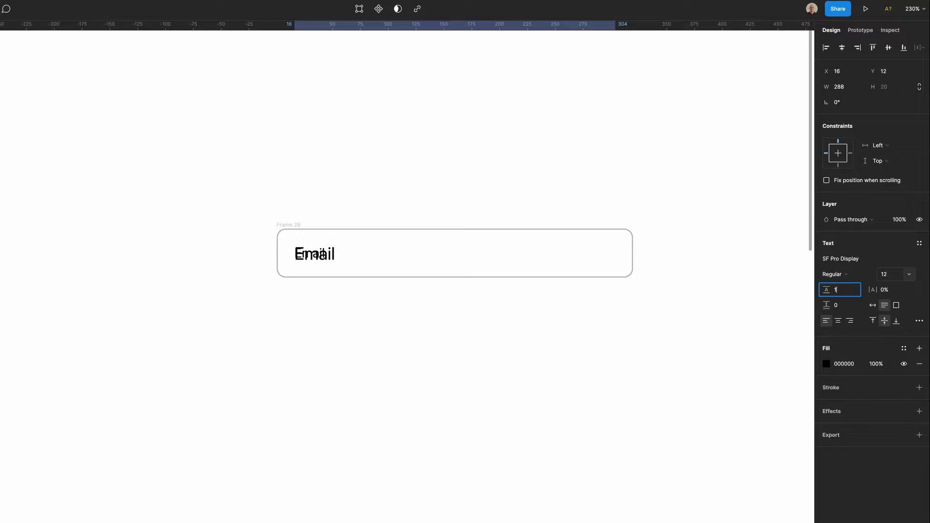
{"action": "type", "text": "4"}
{"action": "key", "text": "Return"}
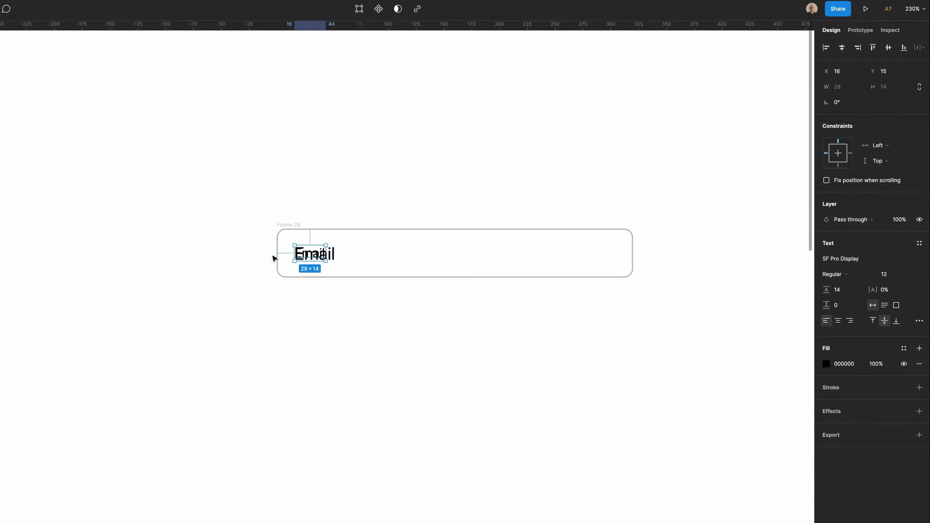
- Wrap the small Email label in its own frame and widen it to 36
{"action": "key", "text": "ctrl+alt+g"}
{"action": "left_click_drag", "start_coordinate": [266, 197], "coordinate": [400, 290]}
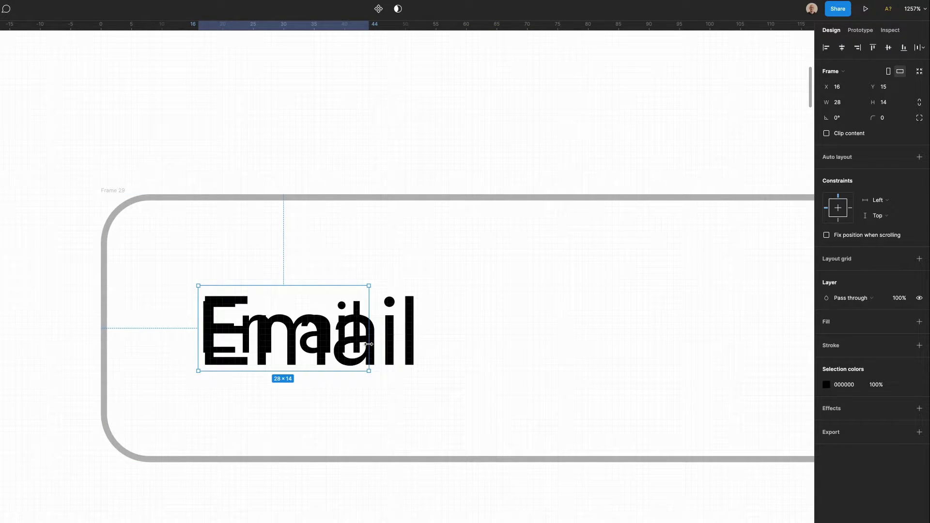
{"action": "left_click_drag", "start_coordinate": [369, 344], "coordinate": [386, 344]}
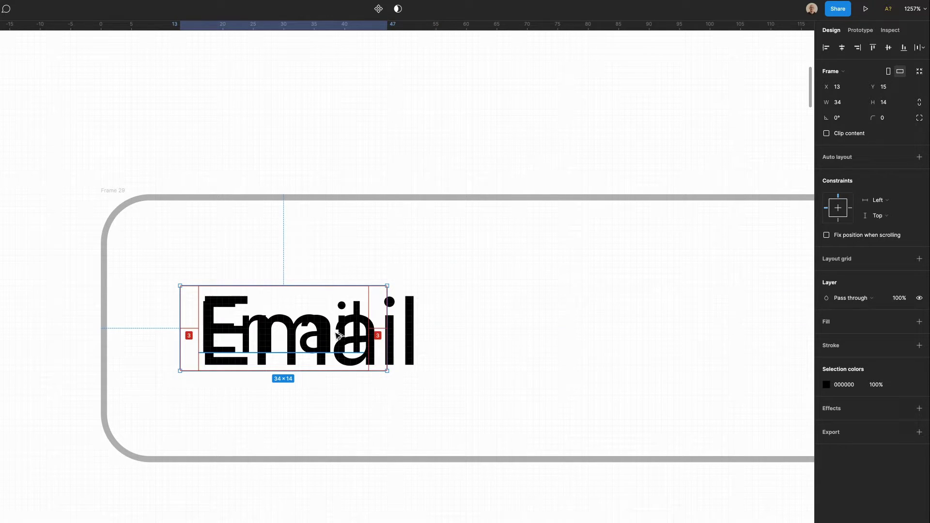
{"action": "left_click_drag", "start_coordinate": [389, 354], "coordinate": [393, 354]}
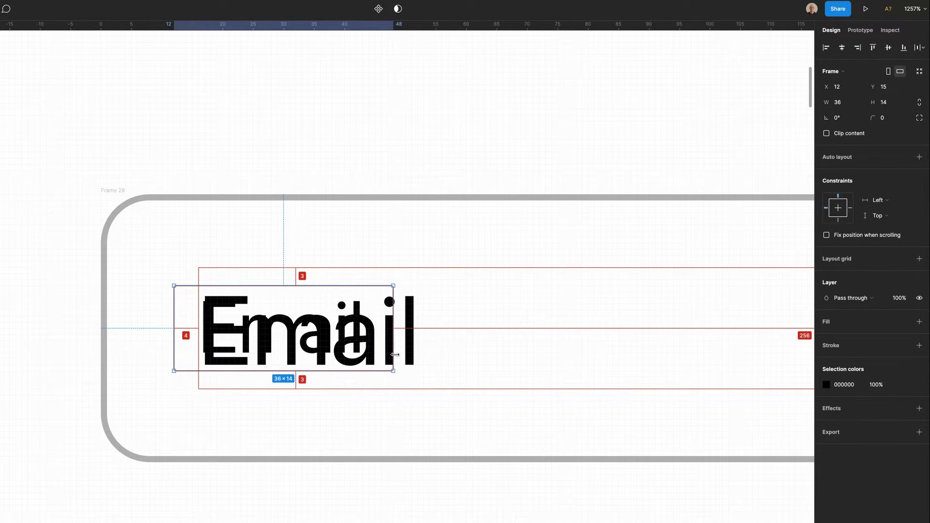
- Fill the label frame white and nudge it up onto the field's top border
{"action": "left_click", "coordinate": [919, 322]}
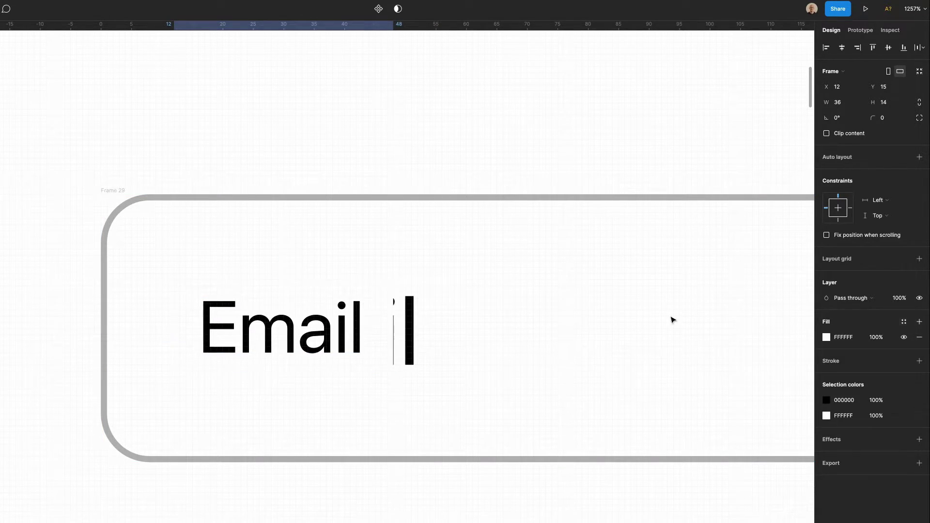
{"action": "key", "text": "shift+Up"}
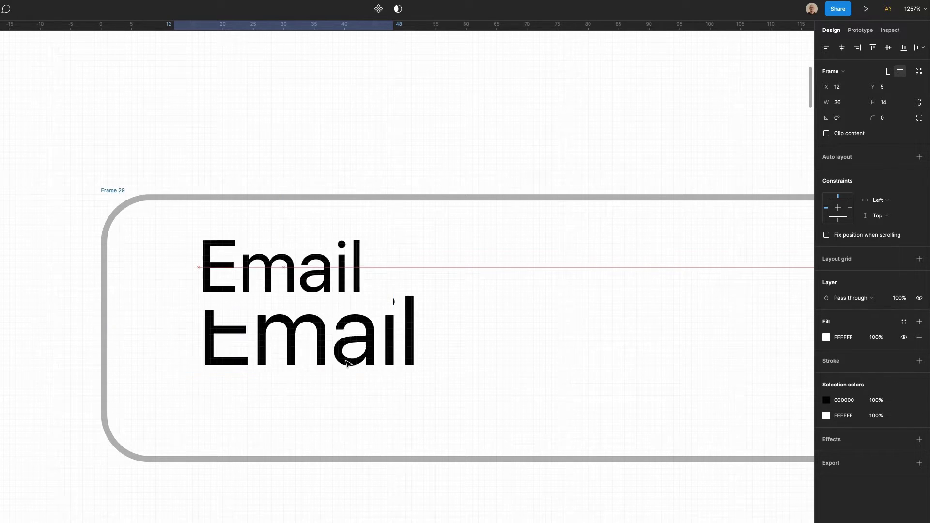
{"action": "key", "text": "shift+Up"}
{"action": "key", "text": "Up"}
{"action": "key", "text": "Up"}
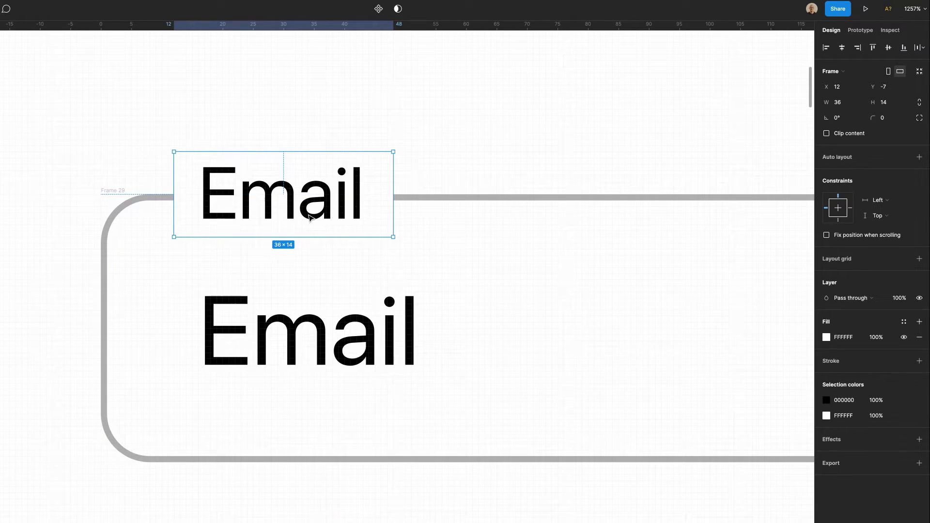
- Set the floating label to font size 11 and narrow its frame to 34
{"action": "double_click", "coordinate": [312, 216]}
{"action": "left_click", "coordinate": [884, 260]}
{"action": "type", "text": "11"}
{"action": "key", "text": "Return"}
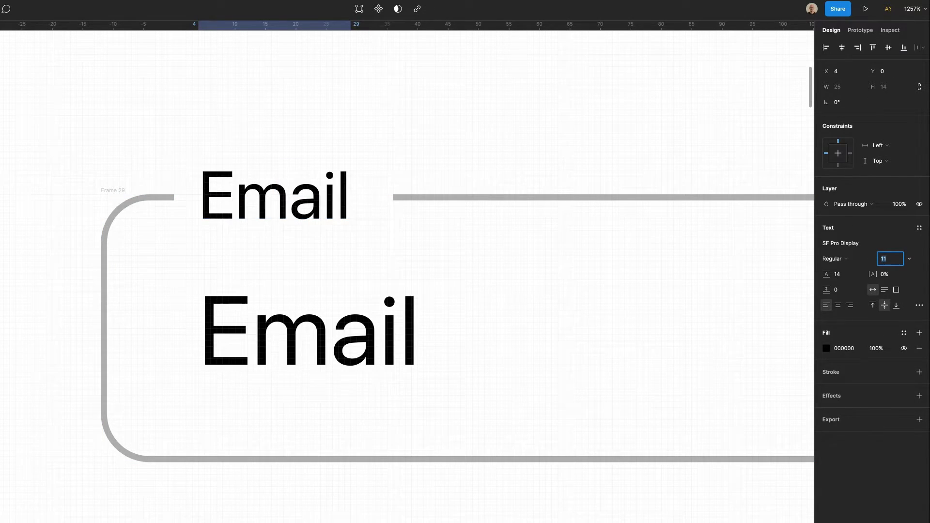
{"action": "left_click", "coordinate": [390, 211]}
{"action": "left_click_drag", "start_coordinate": [393, 211], "coordinate": [379, 211]}
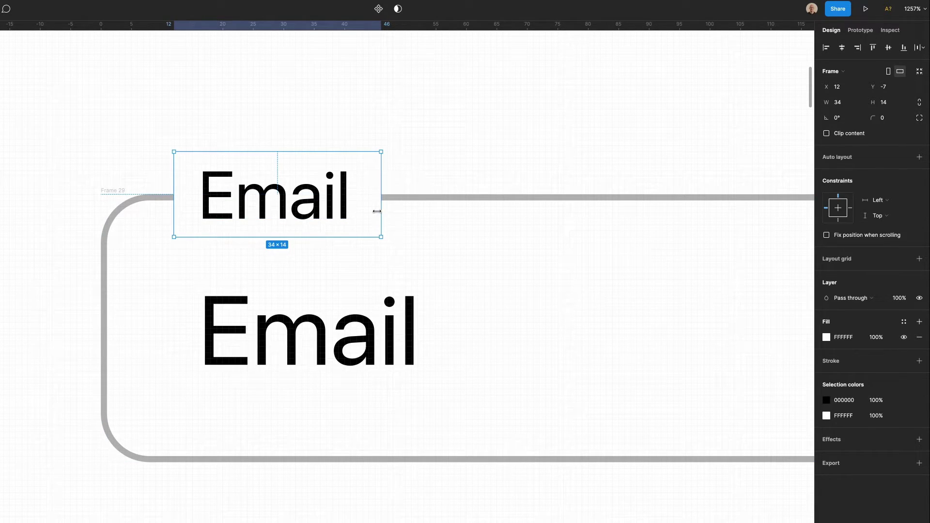
- Colour the floating Email label text purple 5536FF
{"action": "double_click", "coordinate": [342, 209]}
{"action": "scroll", "coordinate": [376, 298], "scroll_direction": "down", "scroll_amount": 3}
{"action": "left_click", "coordinate": [826, 349]}
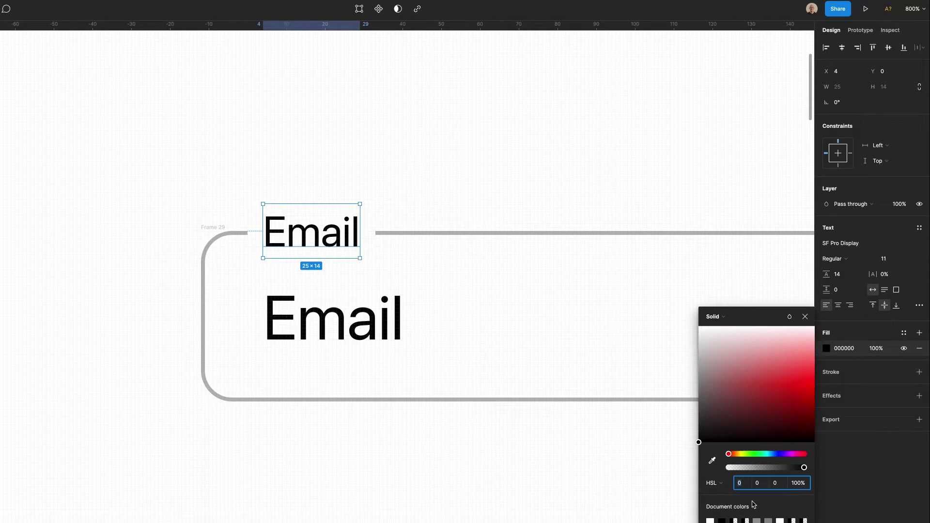
{"action": "key", "text": "ctrl+v"}
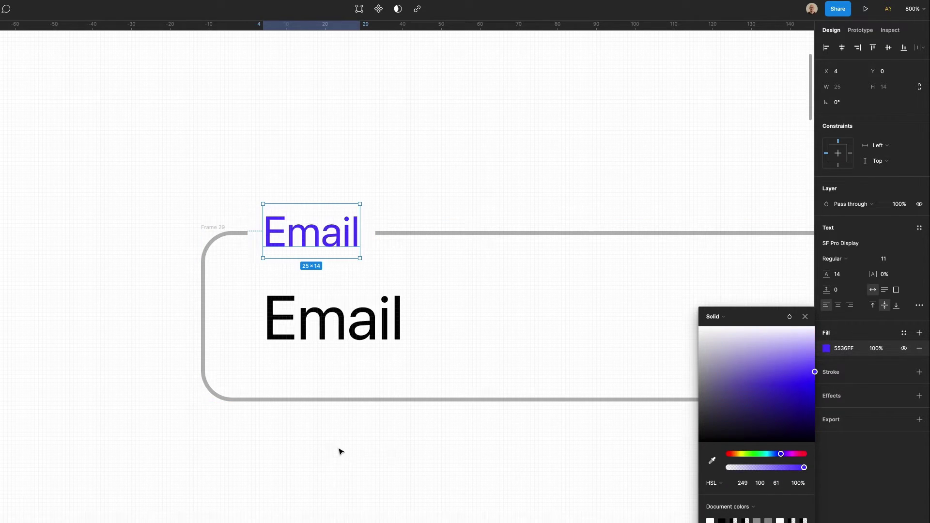
{"action": "left_click", "coordinate": [832, 352]}
{"action": "key", "text": "ctrl+c"}
{"action": "left_click", "coordinate": [379, 448]}
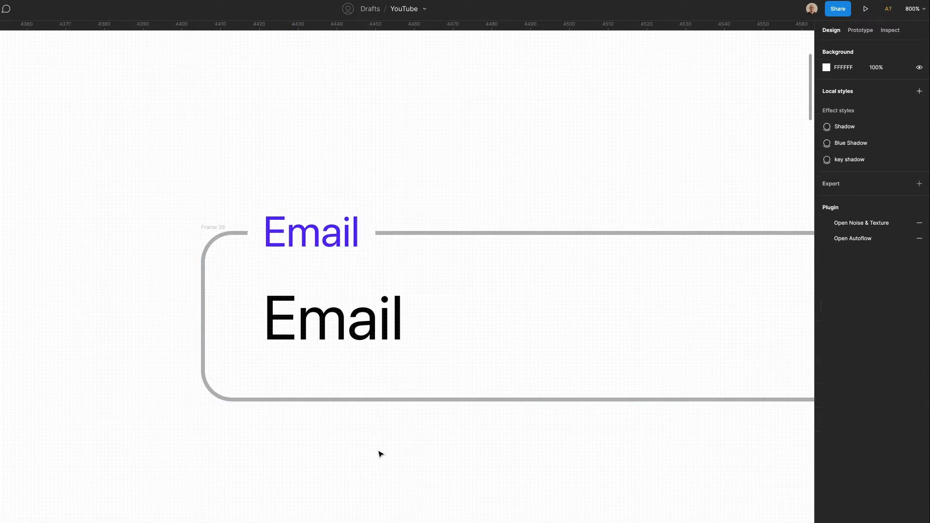
- Change the field outline from grey B9B9B9 to purple 5536FF
{"action": "left_click", "coordinate": [405, 388]}
{"action": "left_click", "coordinate": [845, 354]}
{"action": "key", "text": "ctrl+v"}
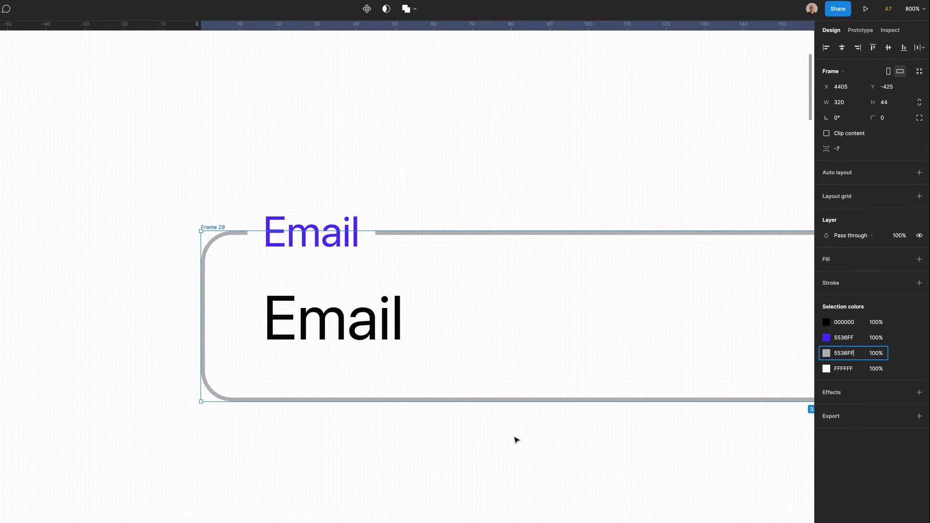
{"action": "left_click", "coordinate": [515, 438]}
{"action": "key", "text": "minus"}
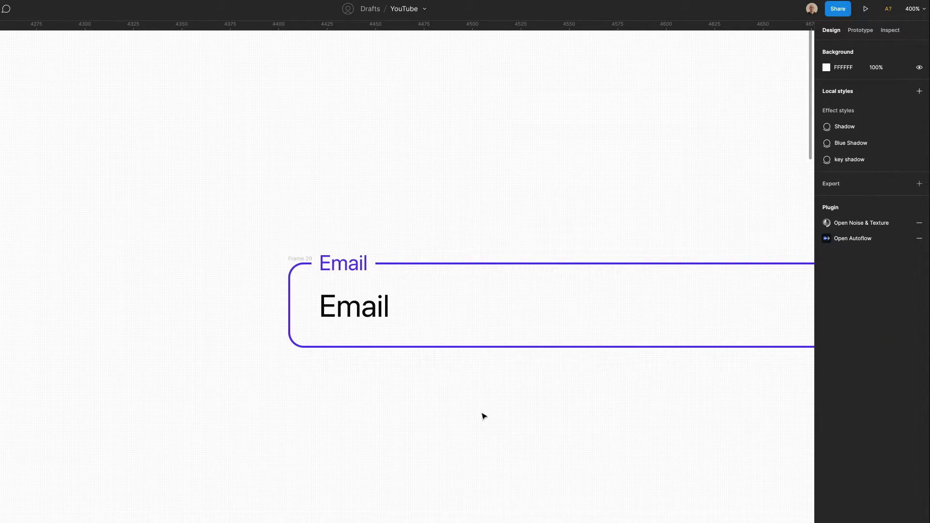
- Delete the placeholder Email text, leaving an empty purple caret bar in the field
{"action": "double_click", "coordinate": [338, 307]}
{"action": "key", "text": "BackSpace"}
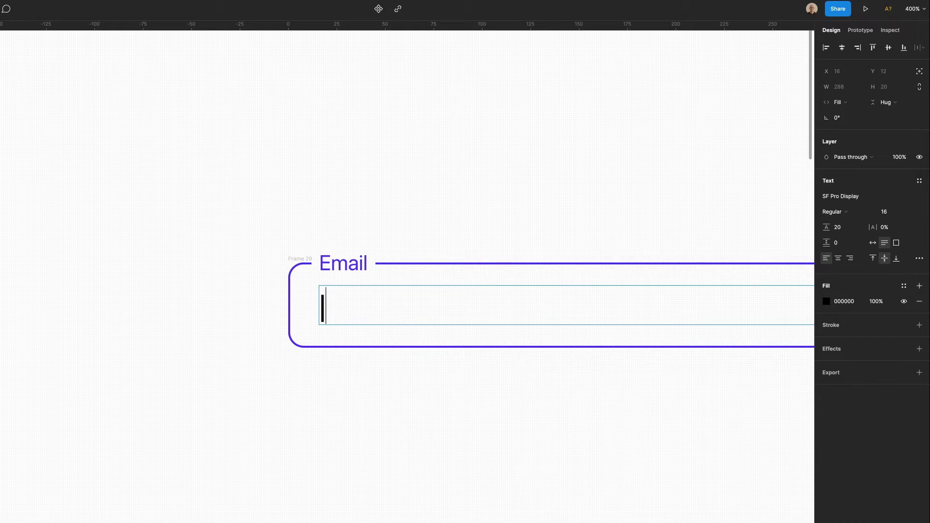
{"action": "key", "text": "Escape"}
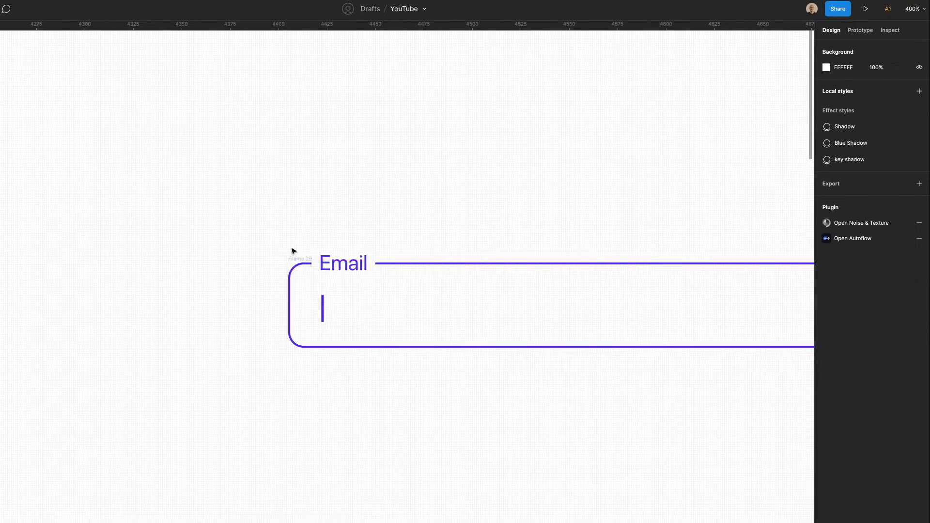
{"action": "key", "text": "minus"}
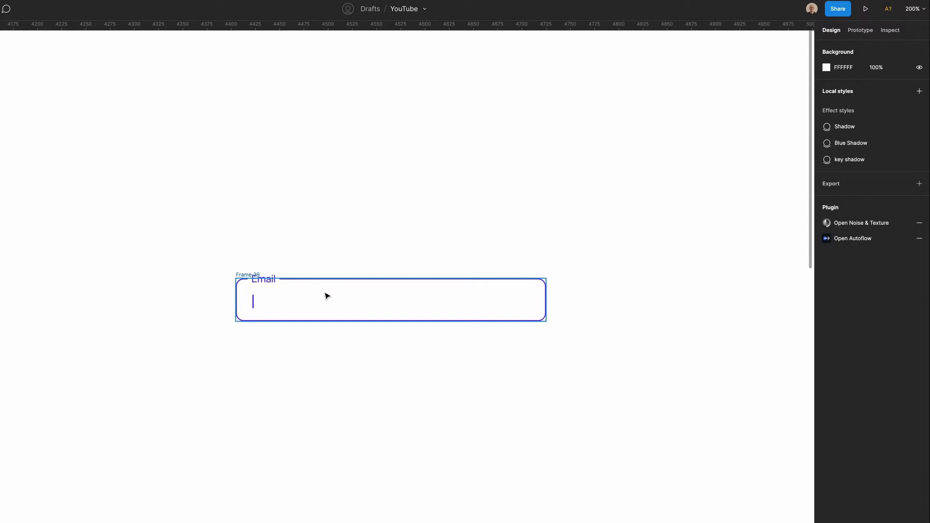
- Duplicate the field as Frame 30 and remove the copy's white label fill
{"action": "left_click_drag", "start_coordinate": [326, 303], "coordinate": [304, 202]}
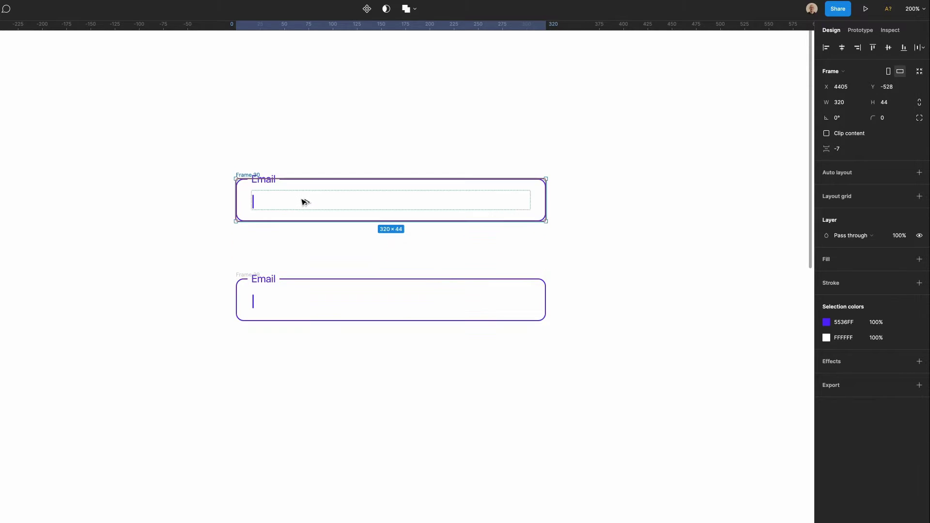
{"action": "left_click", "coordinate": [264, 189]}
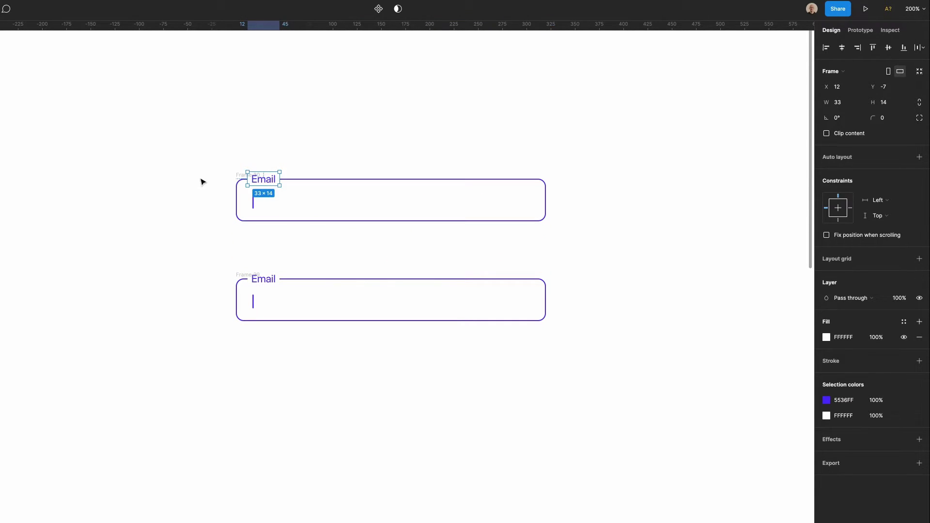
{"action": "left_click_drag", "start_coordinate": [164, 141], "coordinate": [398, 243]}
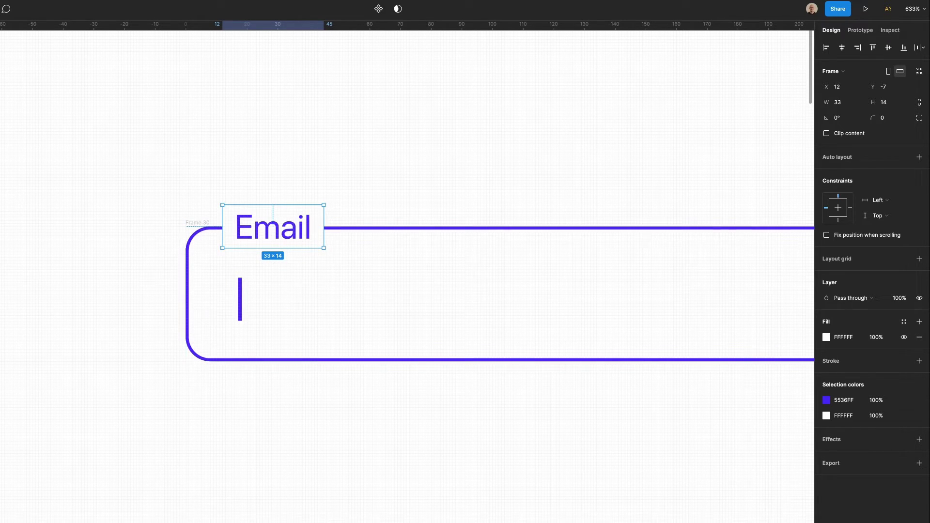
{"action": "left_click", "coordinate": [919, 337]}
{"action": "key", "text": "Return"}
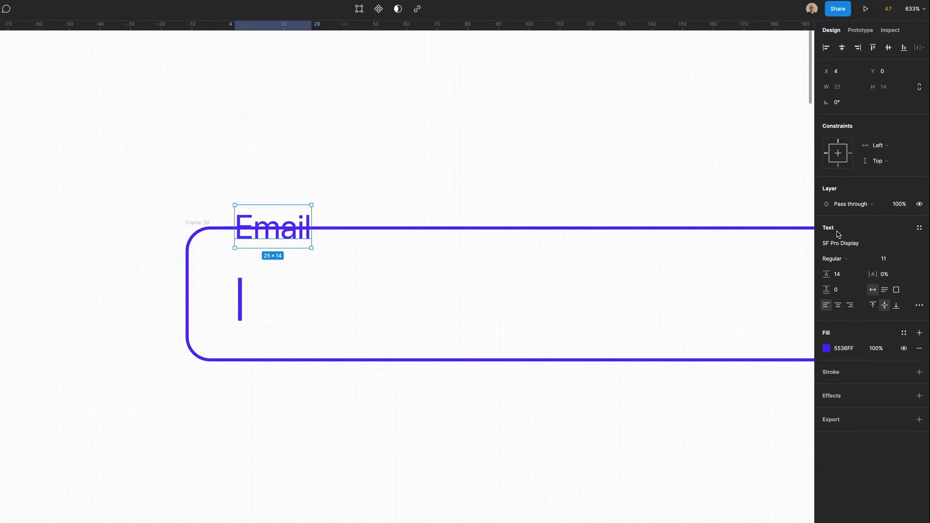
- Set the copy's Email label to size 16 in grey 444444
{"action": "left_click", "coordinate": [892, 264]}
{"action": "key", "text": "Tab"}
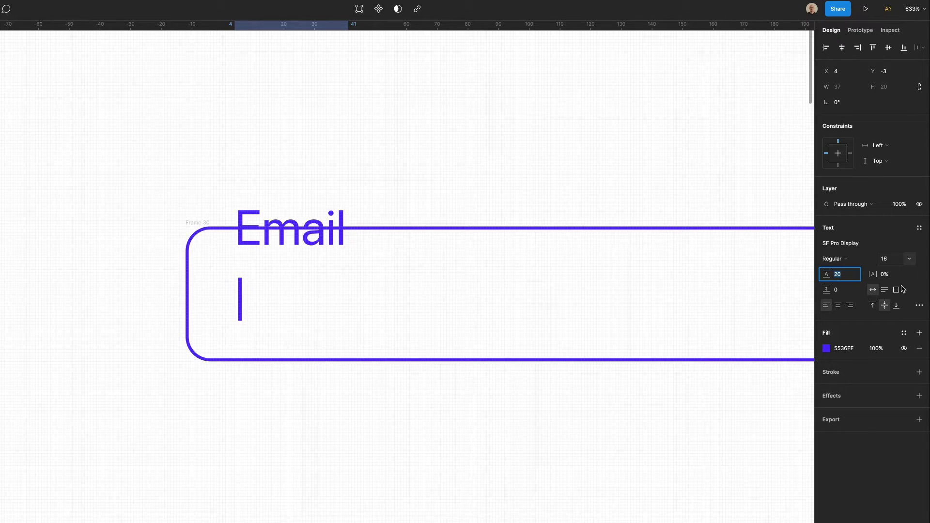
{"action": "left_click", "coordinate": [826, 348]}
{"action": "left_click", "coordinate": [699, 425]}
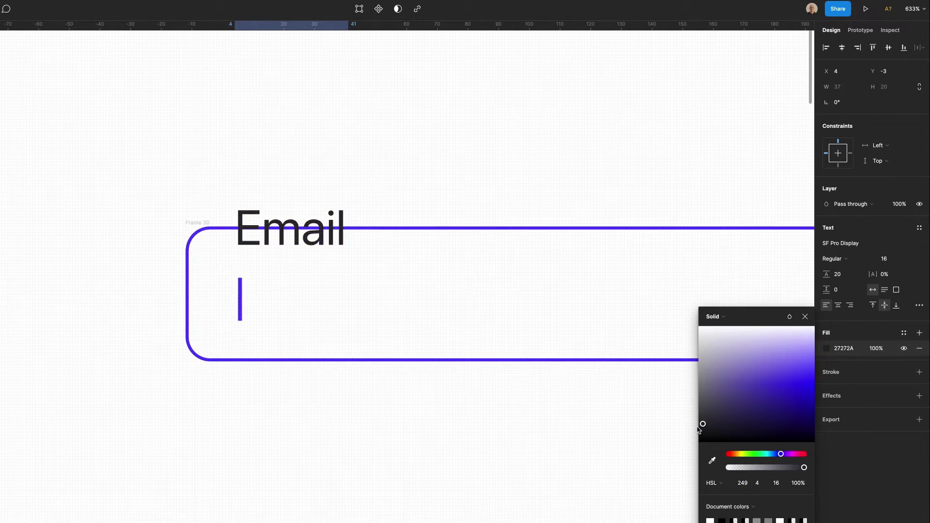
{"action": "left_click_drag", "start_coordinate": [699, 430], "coordinate": [670, 417]}
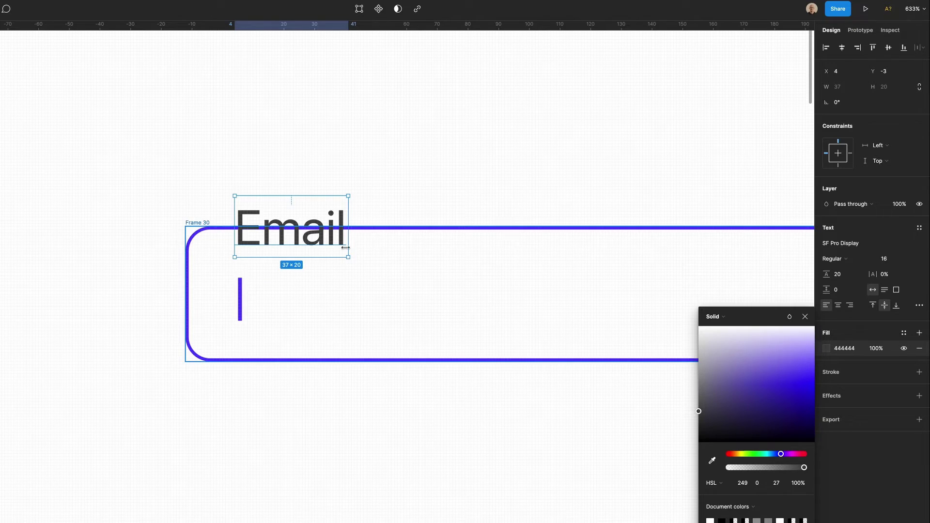
{"action": "left_click", "coordinate": [359, 276]}
- Move the Email label down into the field and rewrap it in a new frame
{"action": "key", "text": "f"}
{"action": "left_click_drag", "start_coordinate": [222, 205], "coordinate": [323, 247]}
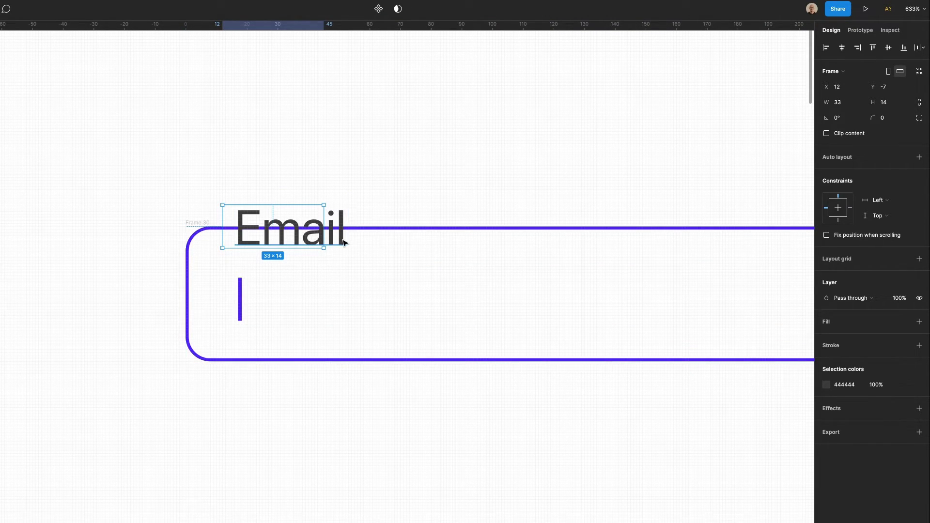
{"action": "key", "text": "shift+Left"}
{"action": "key", "text": "shift+Right"}
{"action": "key", "text": "shift+Right"}
{"action": "key", "text": "shift+Down"}
{"action": "key", "text": "shift+Down"}
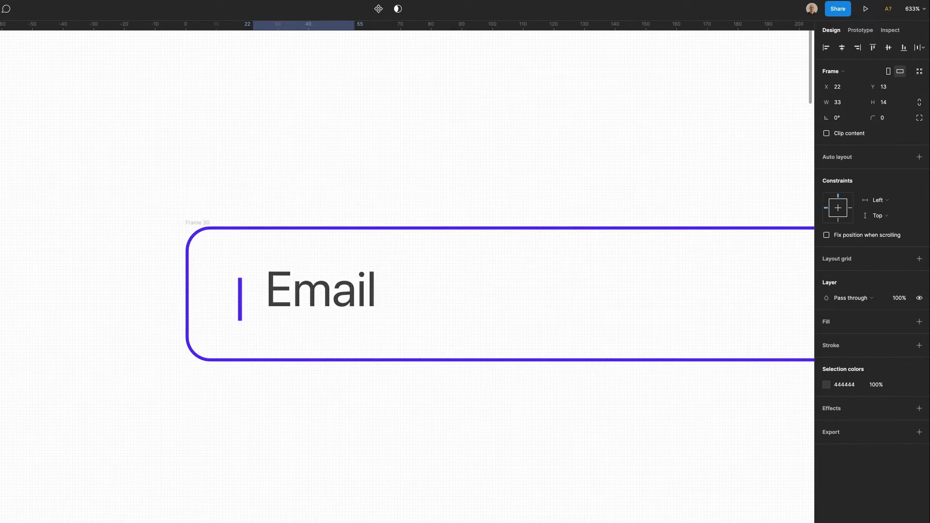
{"action": "key", "text": "shift+super+g"}
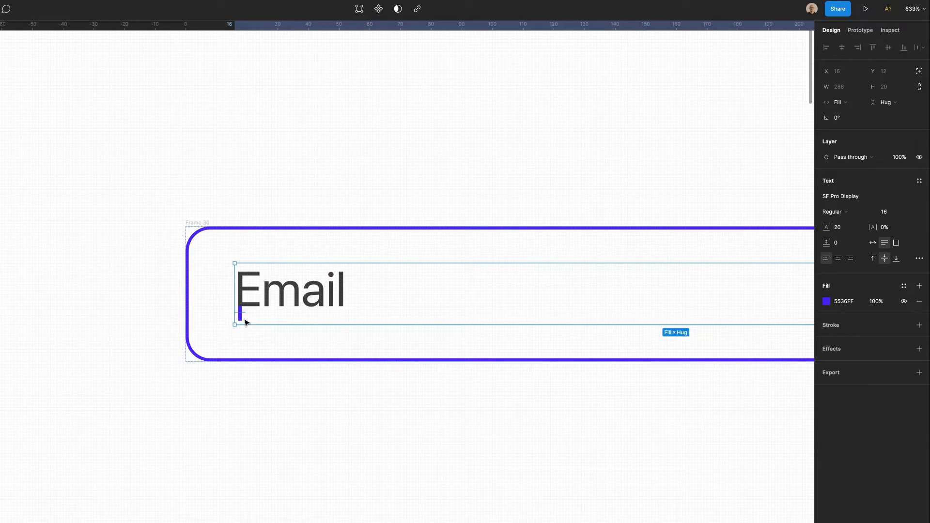
{"action": "key", "text": "alt"}
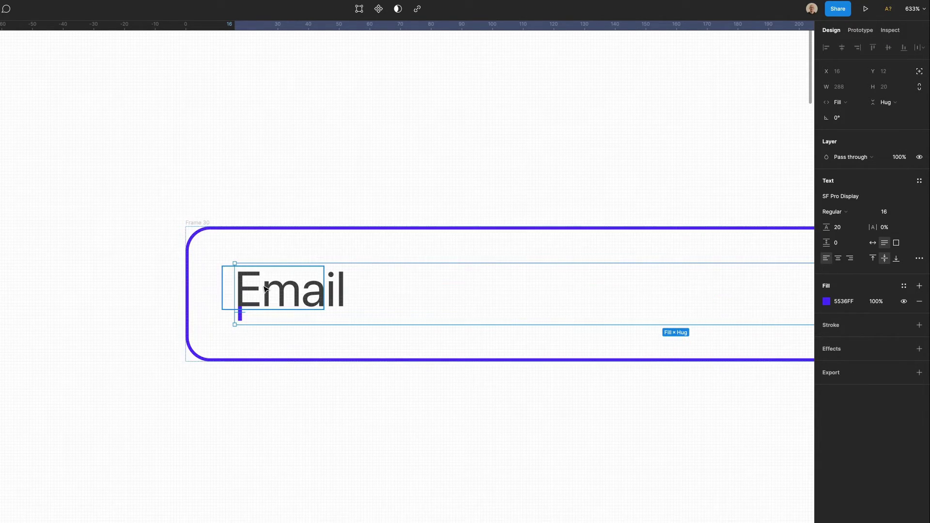
{"action": "key", "text": "super+alt+g"}
{"action": "key", "text": "Return"}
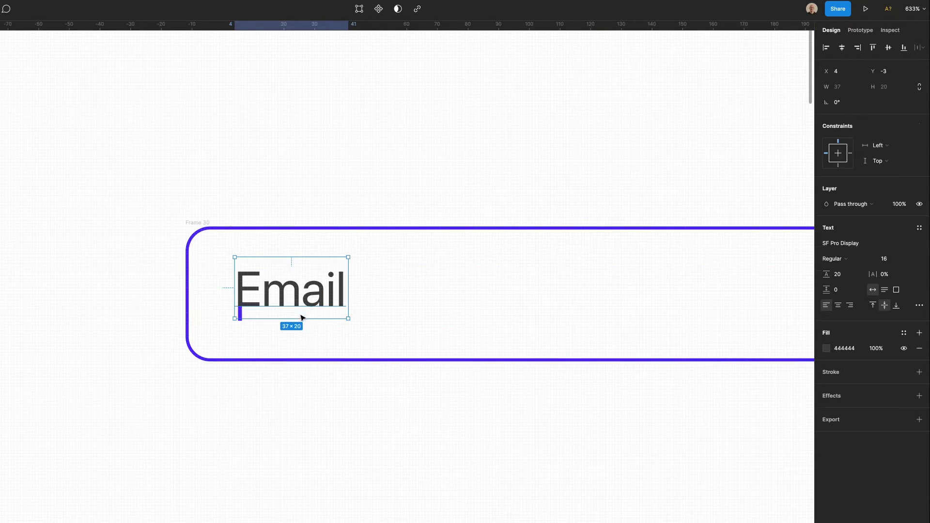
- Nudge the label frame down 2 units and set the input text layer to 0% opacity
{"action": "left_click", "coordinate": [306, 347]}
{"action": "left_click", "coordinate": [344, 296]}
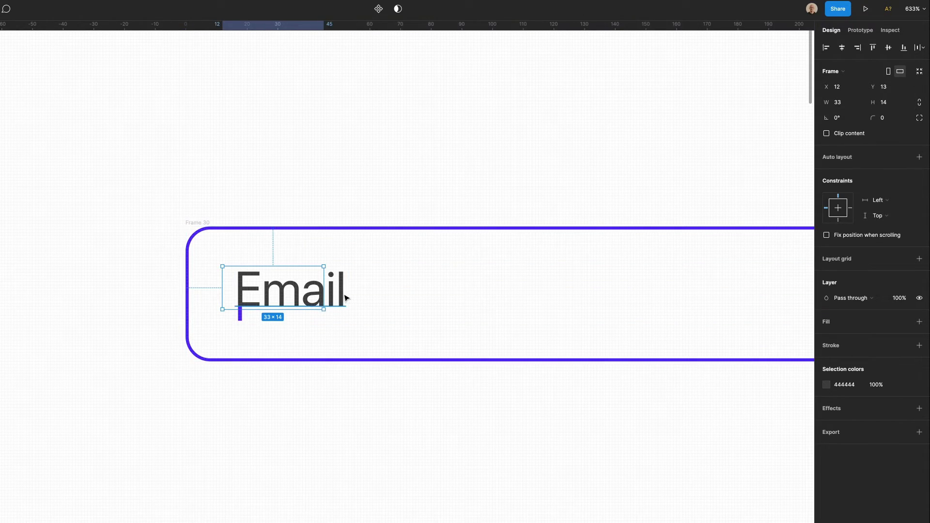
{"action": "key", "text": "Down"}
{"action": "key", "text": "Down"}
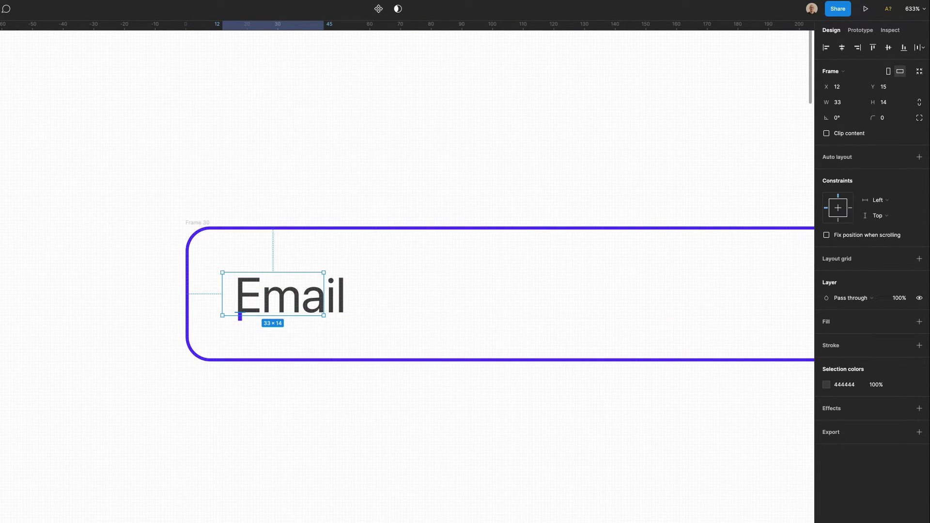
{"action": "left_click", "coordinate": [257, 306]}
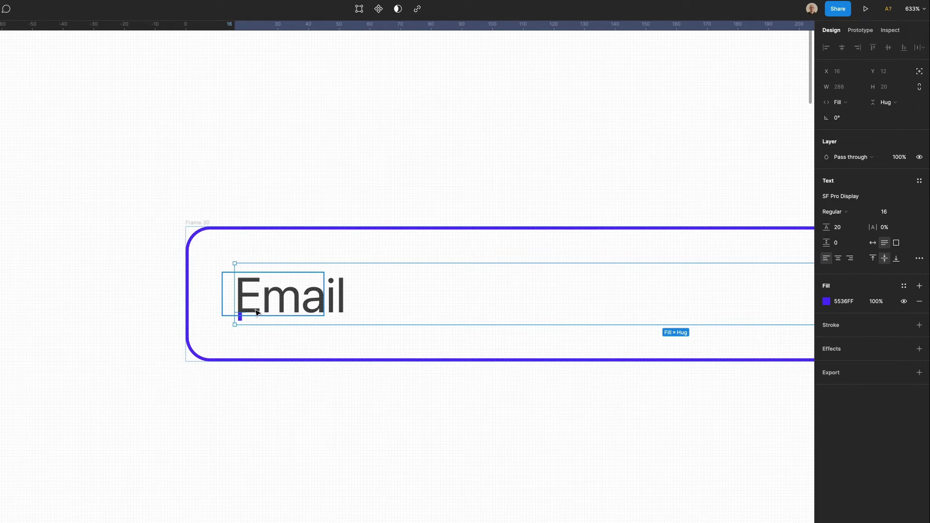
{"action": "key", "text": "0"}
{"action": "key", "text": "0"}
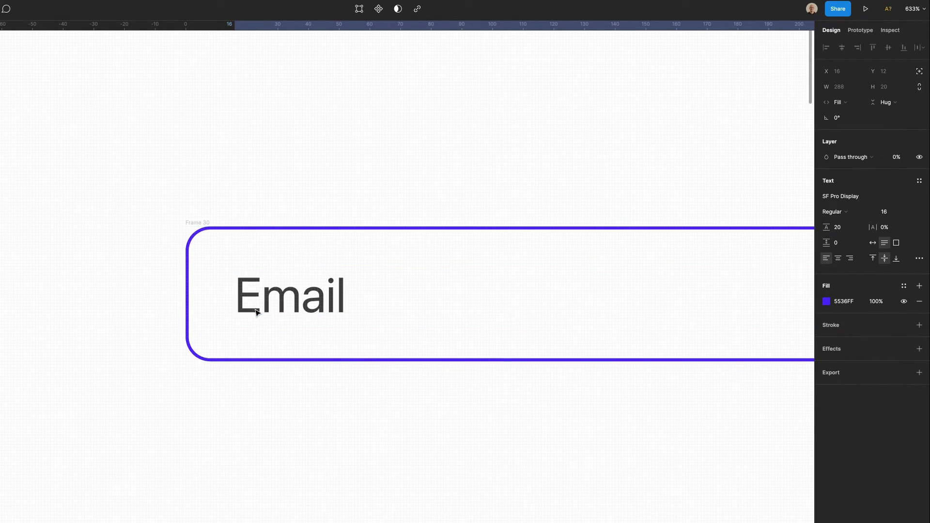
{"action": "key", "text": "Escape"}
{"action": "left_click", "coordinate": [826, 307]}
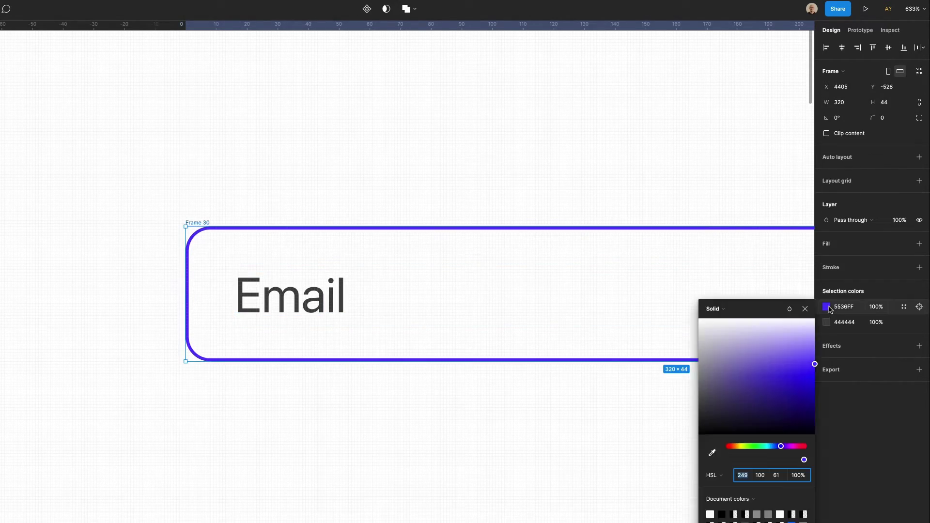
- Recolour the resting field's outline to grey C6C6C6 and name its frame 'default'
{"action": "left_click_drag", "start_coordinate": [763, 359], "coordinate": [673, 351]}
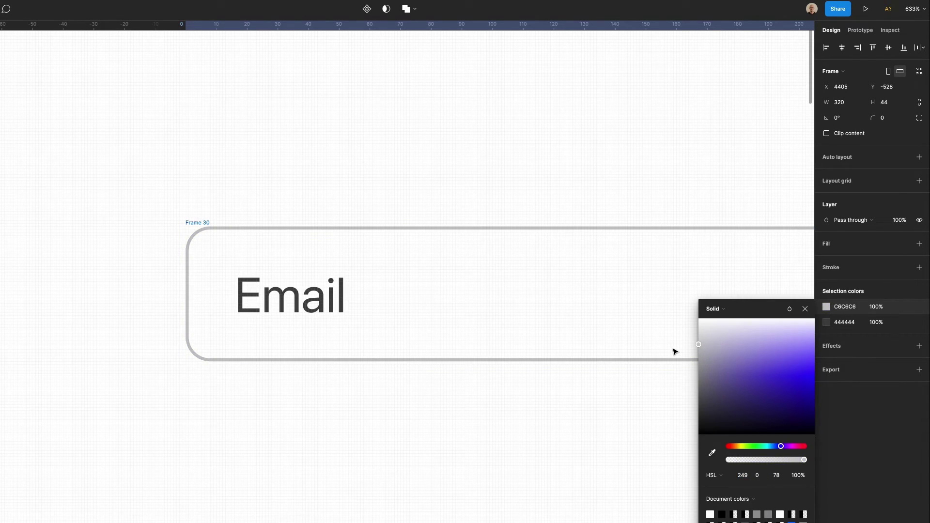
{"action": "left_click", "coordinate": [566, 420]}
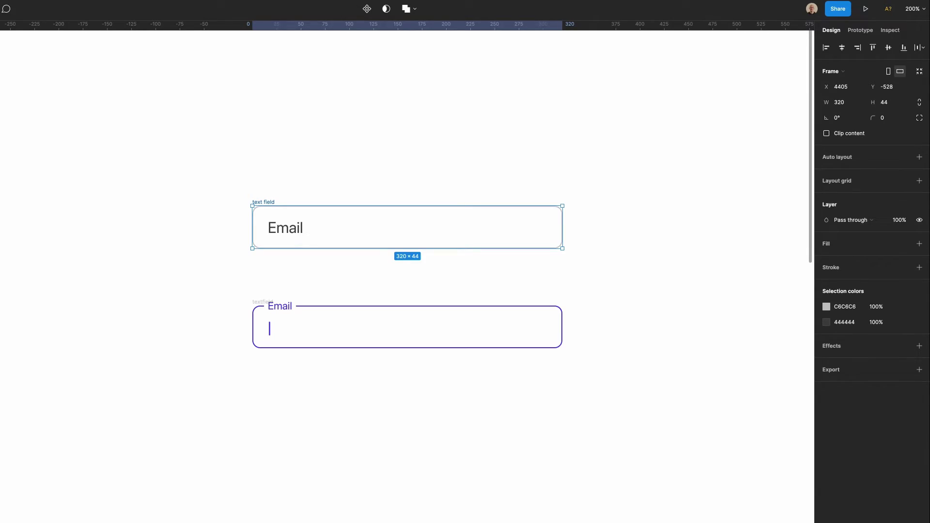
{"action": "key", "text": "super+r"}
{"action": "type", "text": "default"}
{"action": "key", "text": "Return"}
- Select both the default and active field frames for combining into a component
{"action": "left_click", "coordinate": [254, 303]}
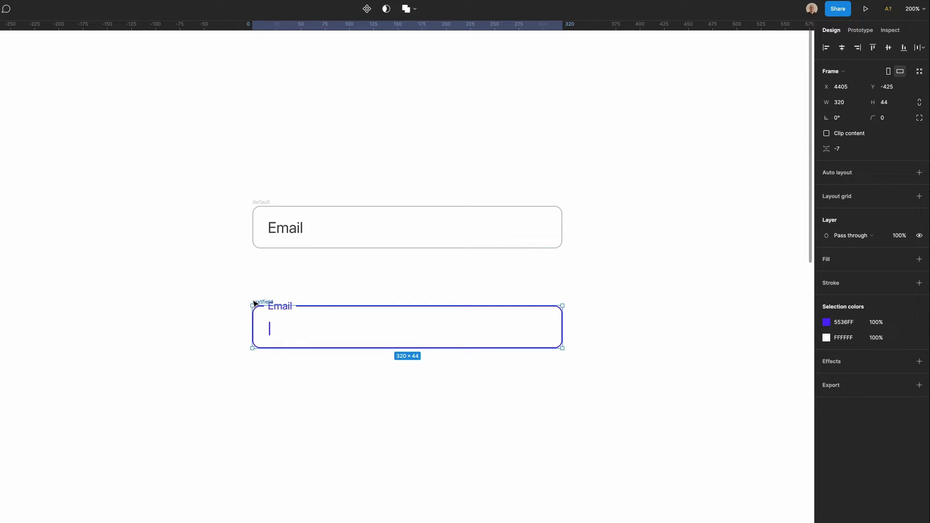
{"action": "left_click", "coordinate": [261, 202]}
{"action": "left_click", "coordinate": [259, 303], "text": "shift"}
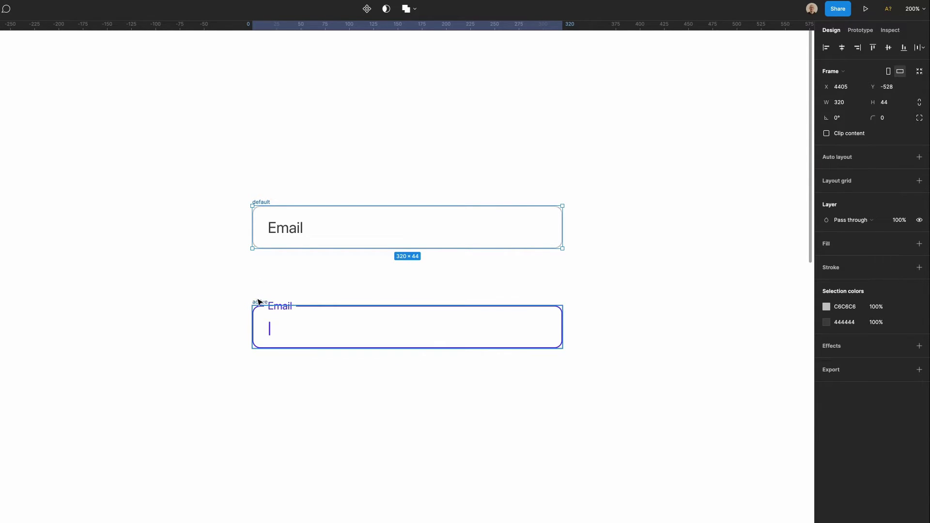
{"action": "left_click", "coordinate": [374, 9]}
- Create the component set, name it 'Text Field' and rename its property to 'State'
{"action": "left_click", "coordinate": [372, 55]}
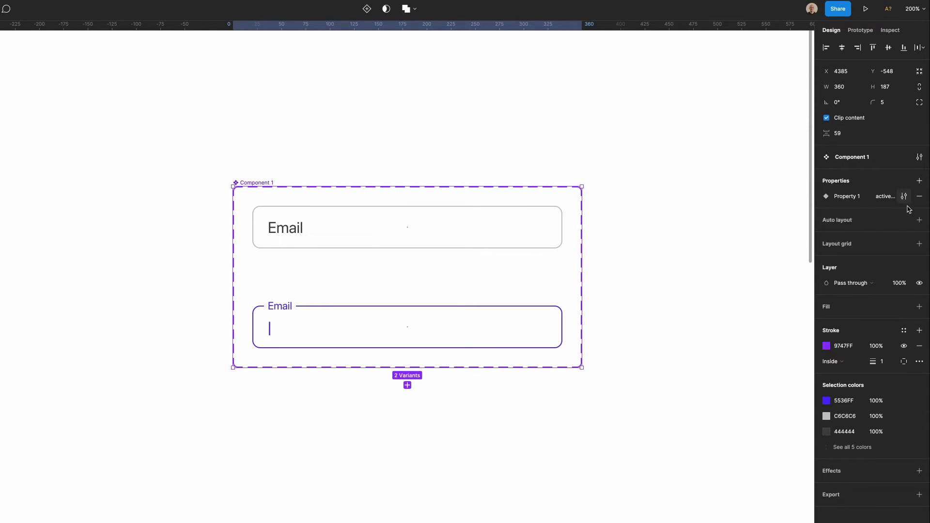
{"action": "left_click", "coordinate": [852, 158]}
{"action": "type", "text": "Text Field"}
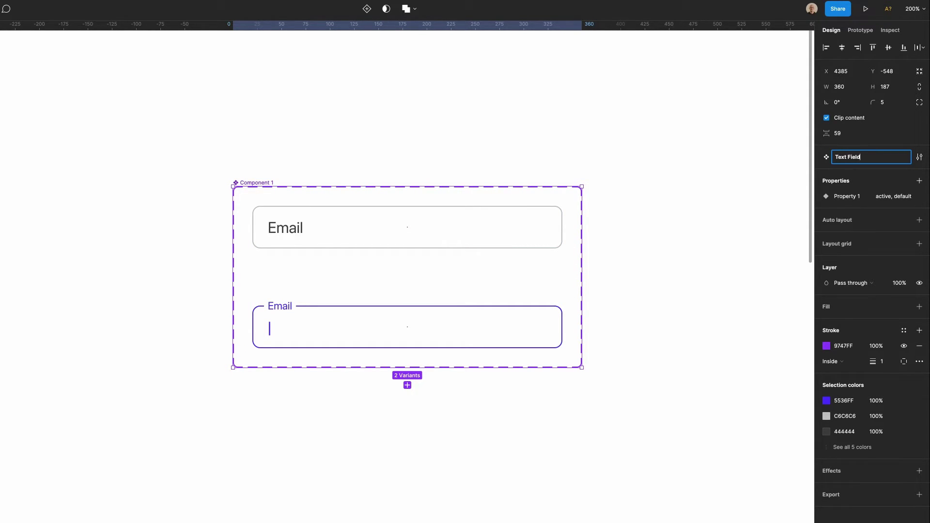
{"action": "left_click", "coordinate": [851, 198]}
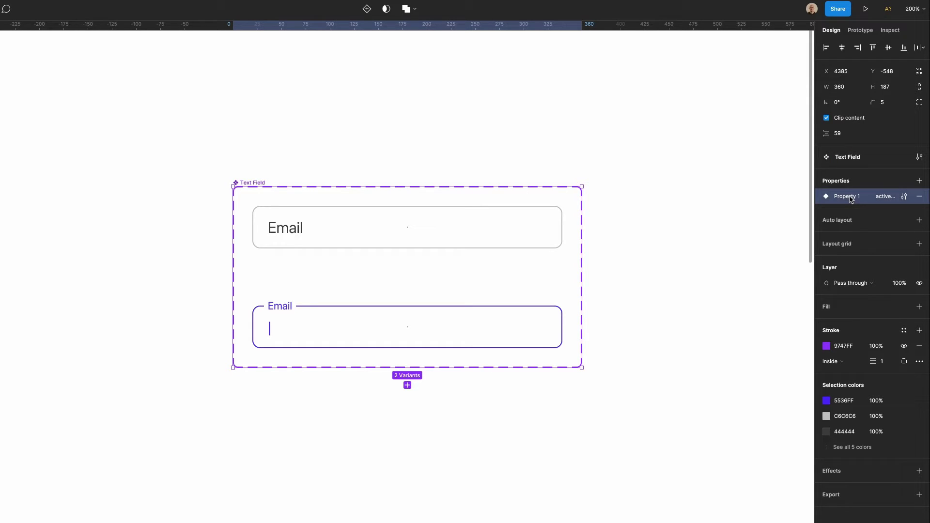
{"action": "double_click", "coordinate": [860, 199]}
{"action": "type", "text": "State"}
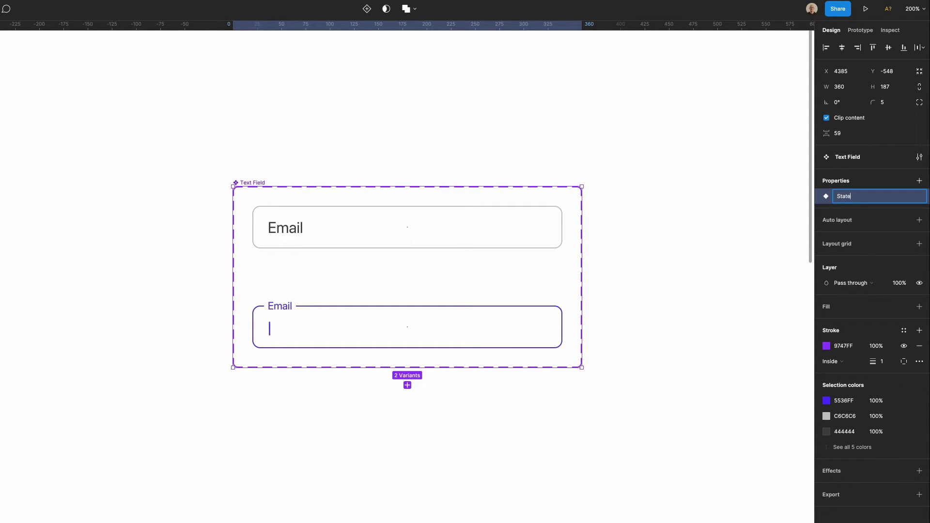
{"action": "left_click", "coordinate": [583, 154]}
- Place an instance of the field above the set and switch its State to active
{"action": "left_click", "coordinate": [437, 247]}
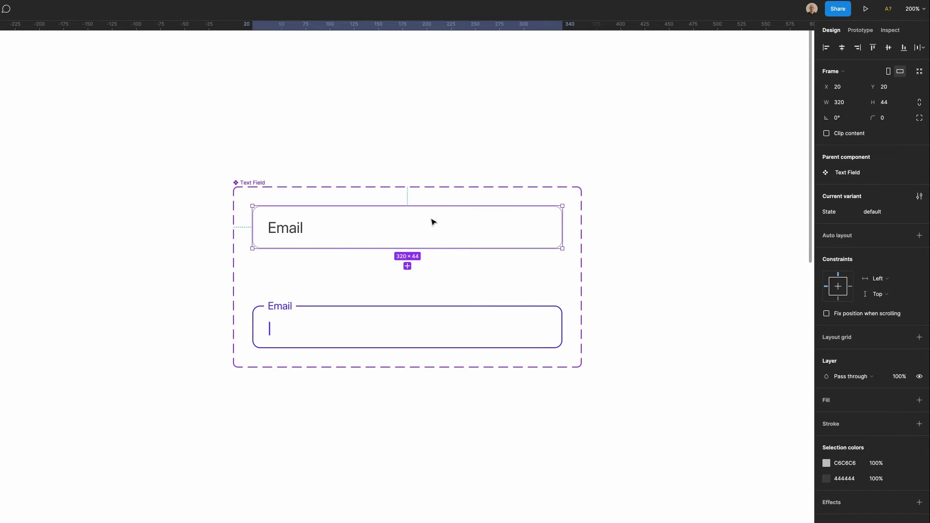
{"action": "scroll", "coordinate": [431, 242], "scroll_direction": "up", "scroll_amount": 3}
{"action": "left_click_drag", "start_coordinate": [430, 277], "coordinate": [475, 152]}
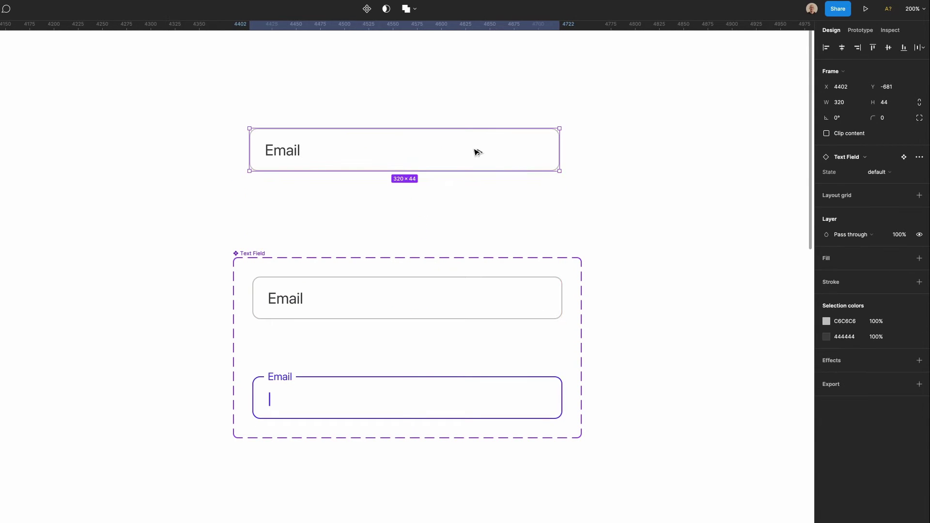
{"action": "left_click", "coordinate": [871, 173]}
{"action": "left_click", "coordinate": [888, 160]}
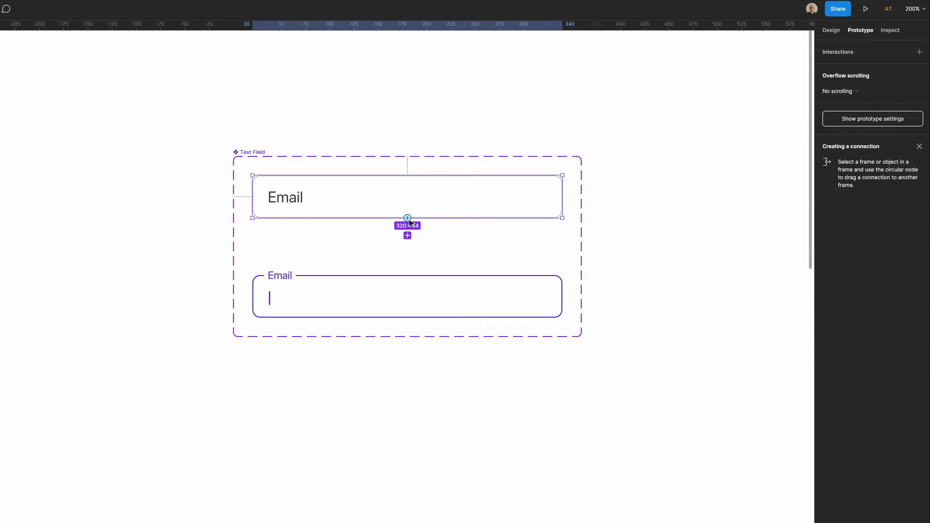
- Connect the default Email variant to the active variant on click, using Smart animate, Ease out, 150ms
{"action": "left_click_drag", "start_coordinate": [407, 218], "coordinate": [420, 289]}
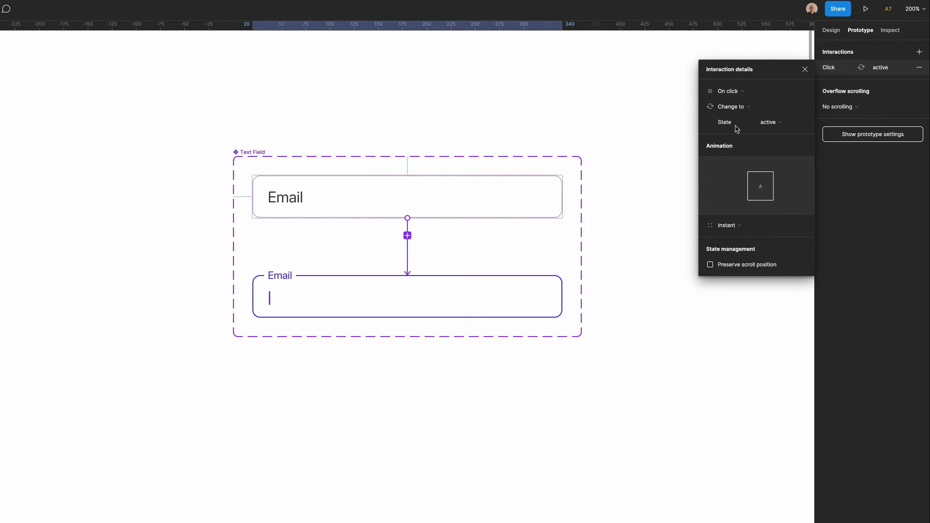
{"action": "left_click", "coordinate": [731, 232]}
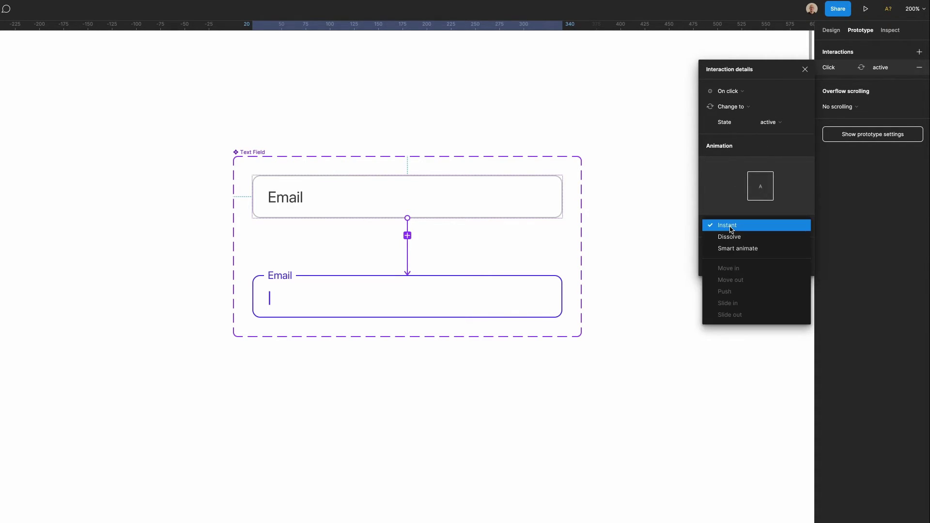
{"action": "left_click", "coordinate": [737, 248]}
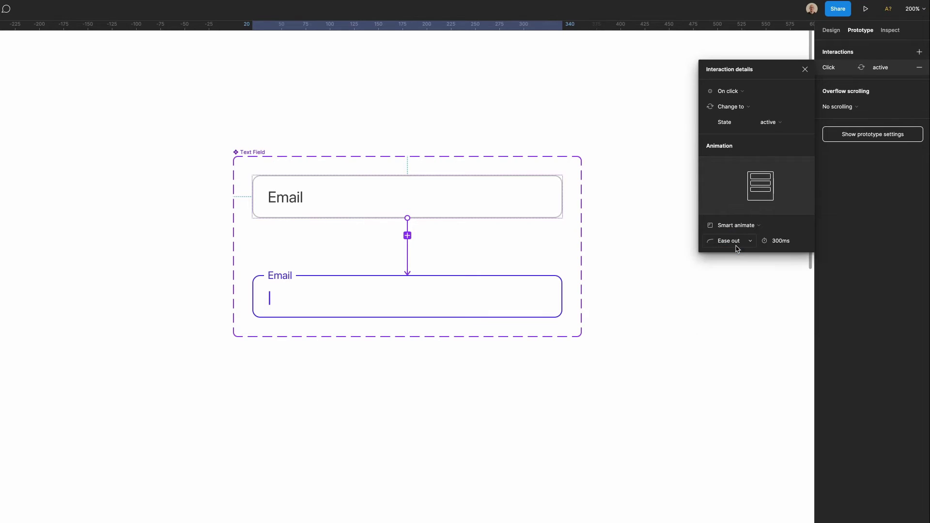
{"action": "left_click", "coordinate": [778, 241]}
{"action": "type", "text": "10"}
{"action": "key", "text": "Return"}
{"action": "left_click", "coordinate": [732, 313]}
- Connect the active Email variant back to default on click, keeping Smart animate, Ease out, 150ms
{"action": "left_click", "coordinate": [423, 290]}
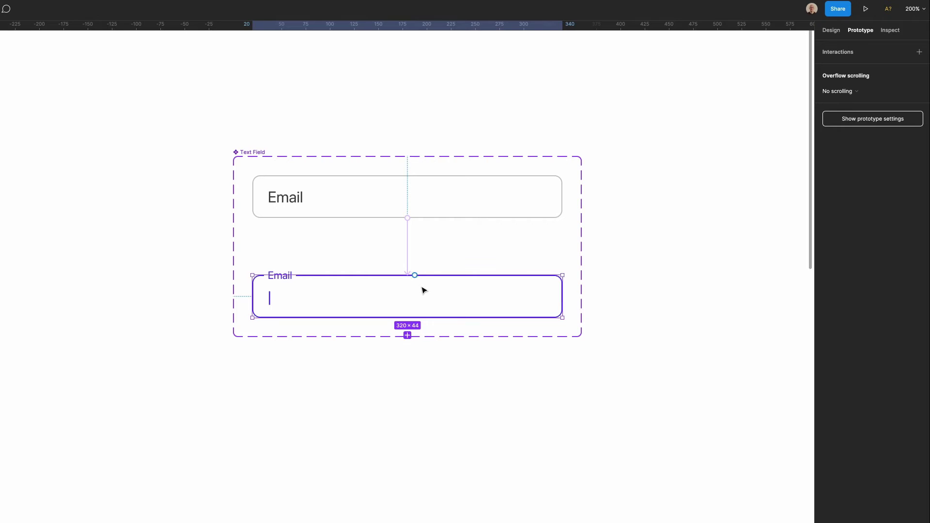
{"action": "left_click_drag", "start_coordinate": [416, 276], "coordinate": [426, 205]}
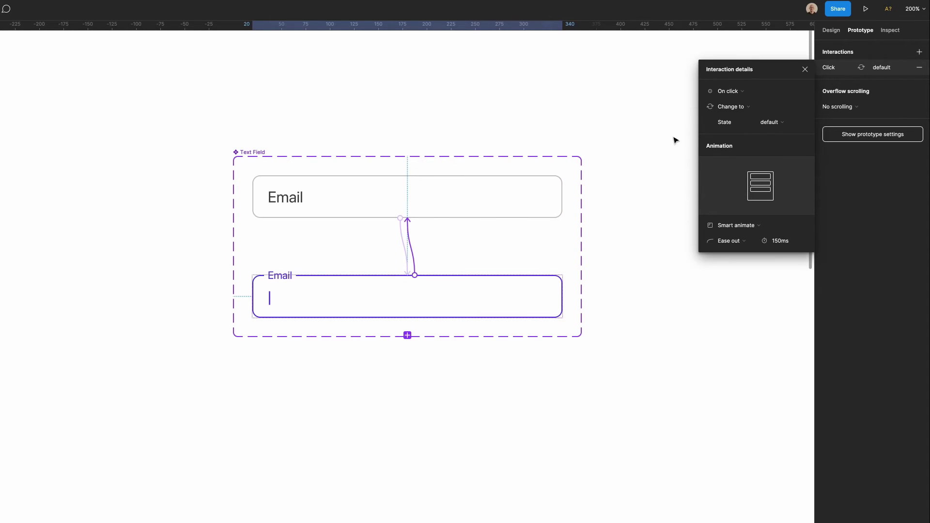
{"action": "key", "text": "Escape"}
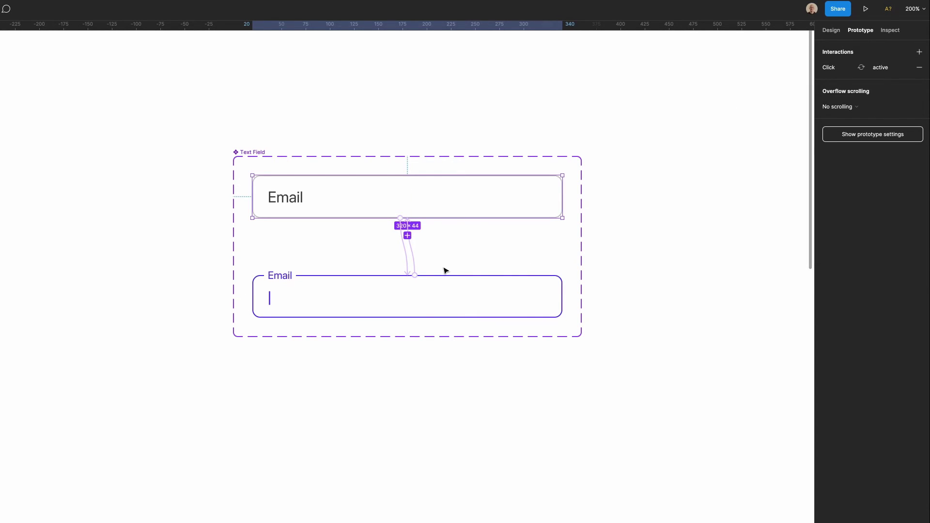
{"action": "left_click", "coordinate": [416, 264]}
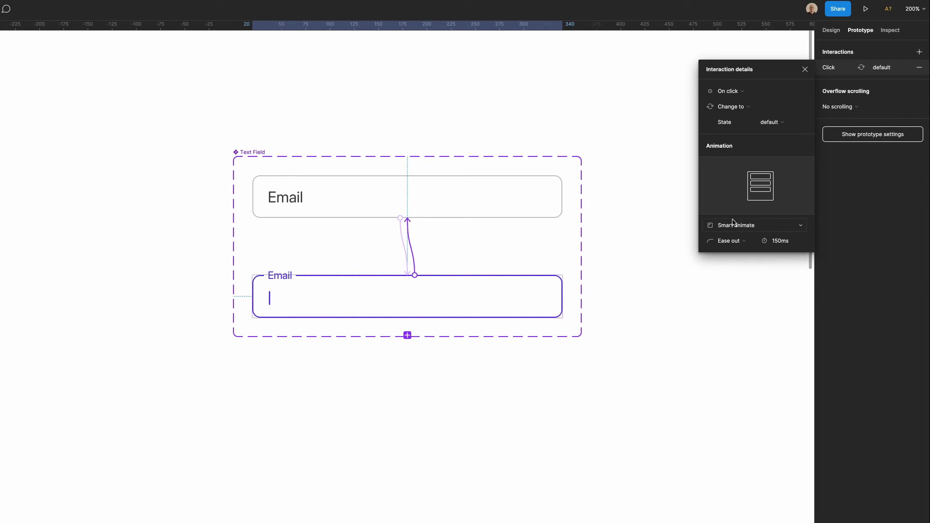
{"action": "left_click", "coordinate": [738, 309]}
{"action": "key", "text": "shift+0"}
{"action": "scroll", "coordinate": [537, 242], "scroll_direction": "right", "scroll_amount": 5}
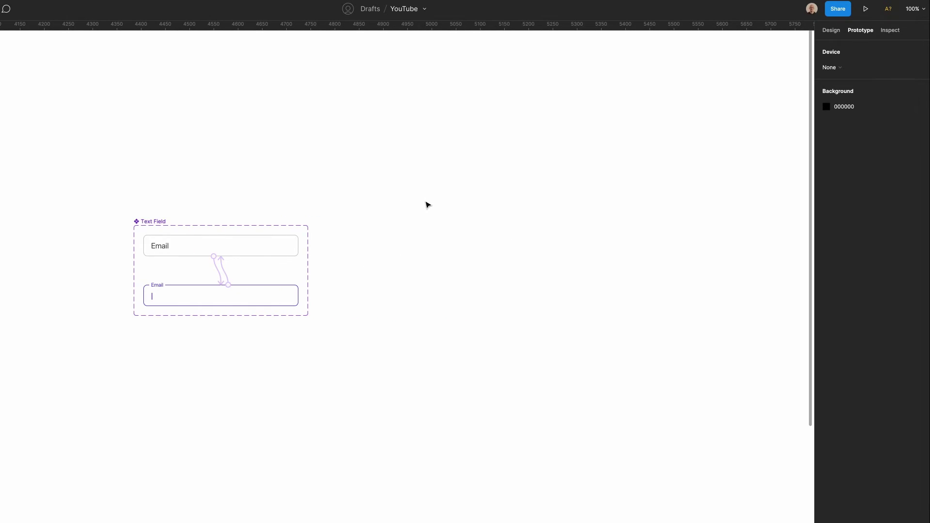